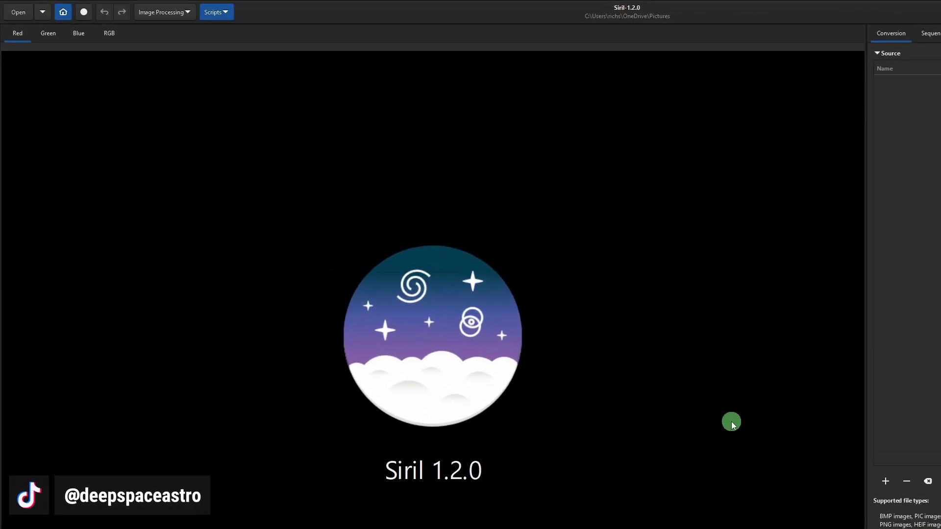
Check the six built-in scripts in the Scripts menu, then switch to the Astrophotography folder in File Explorer.
left_click(216, 12)
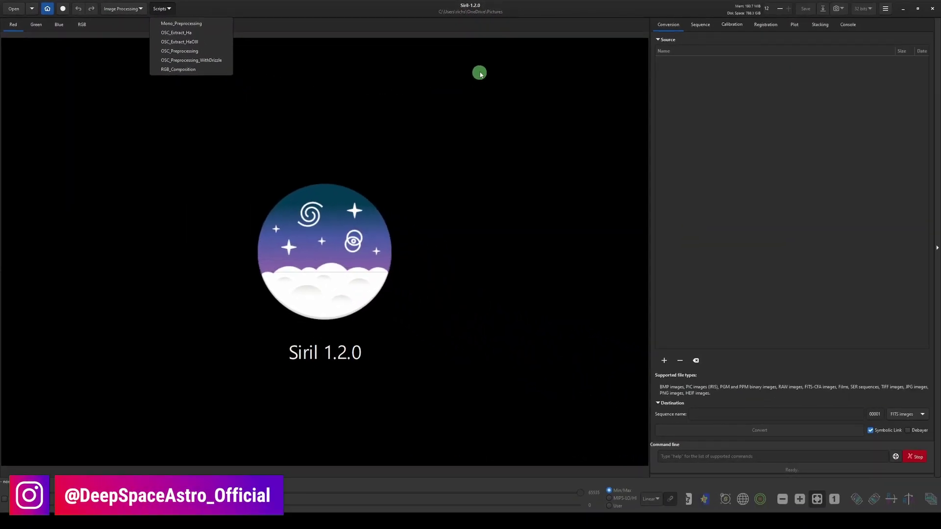
left_click(551, 124)
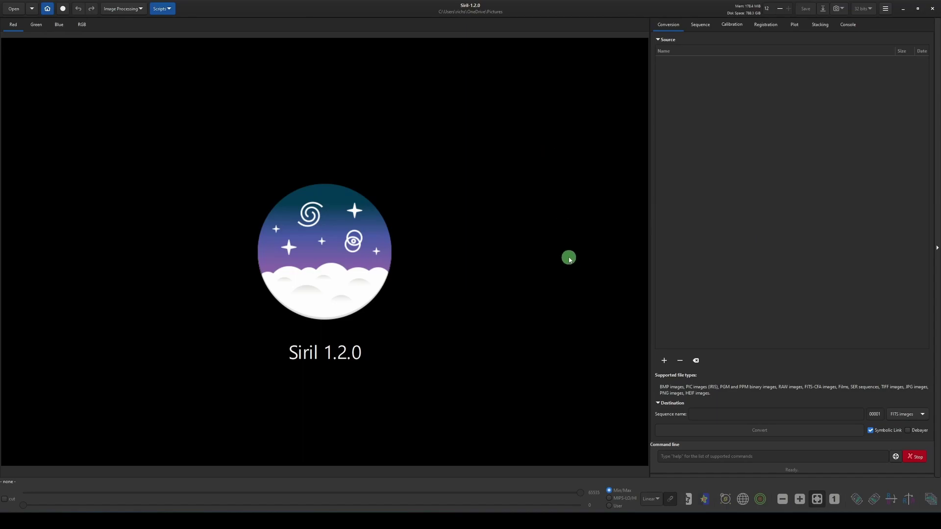
key("alt+Tab")
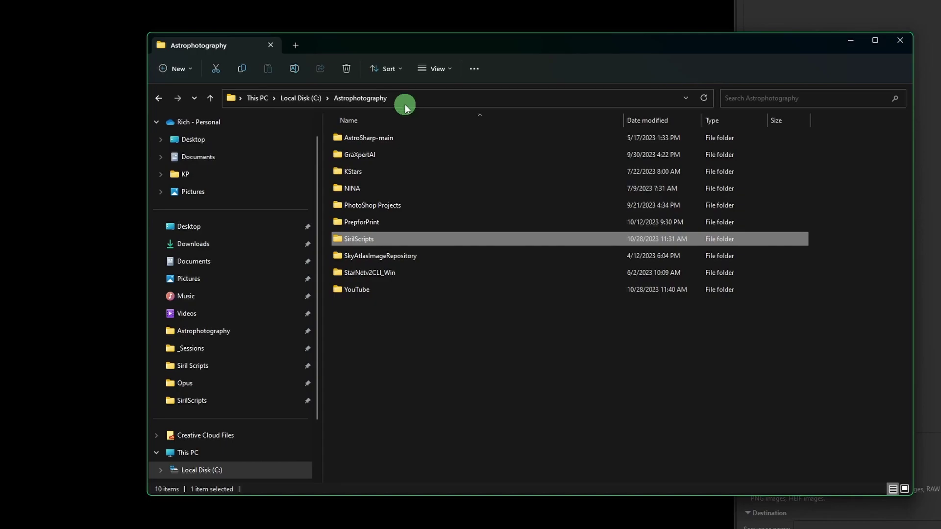
left_click(227, 470)
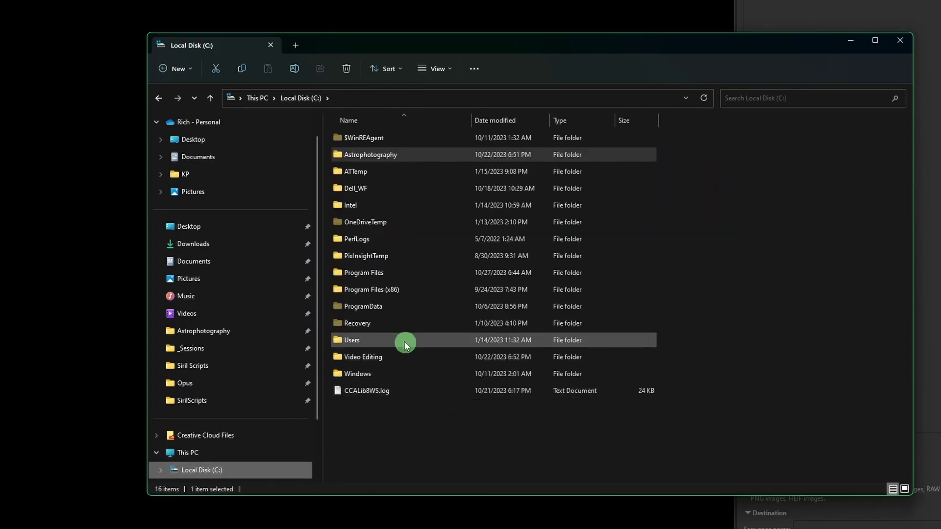
double_click(378, 277)
scroll(373, 387, "down", 4)
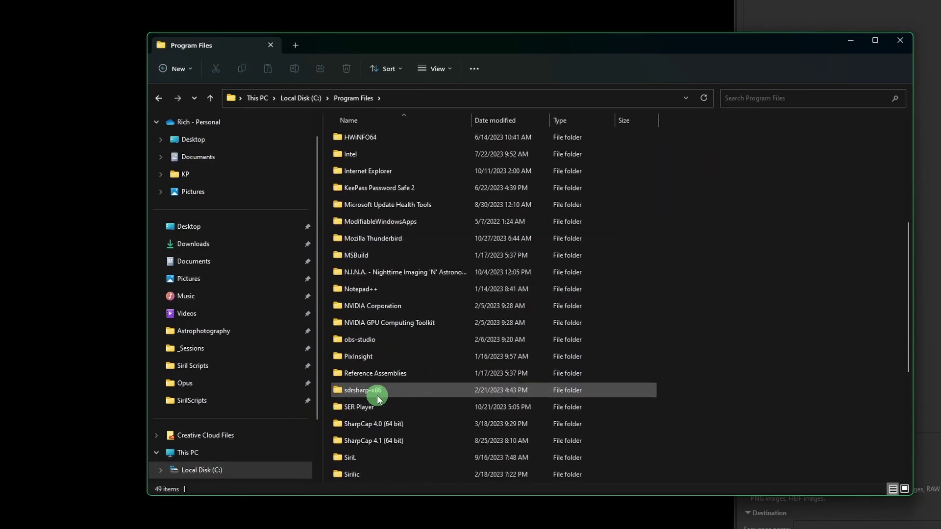
double_click(362, 463)
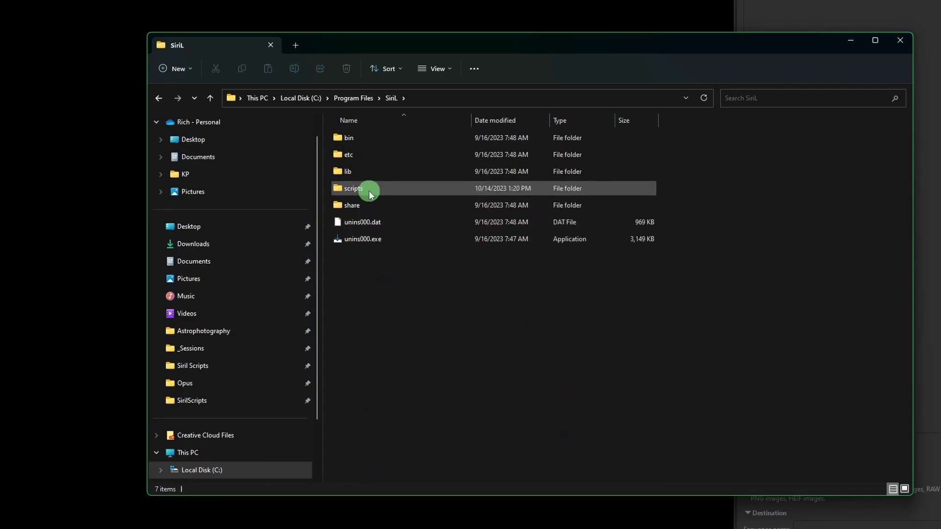
double_click(369, 191)
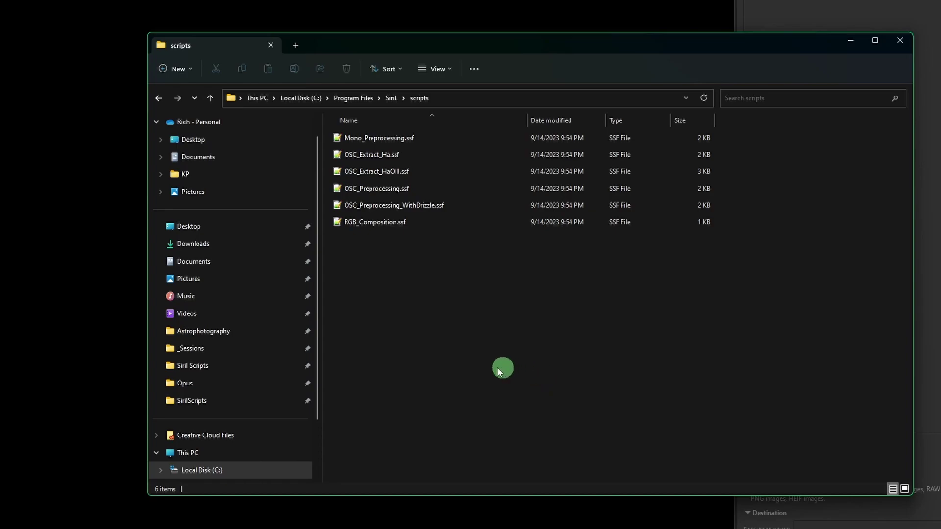
left_click(230, 342)
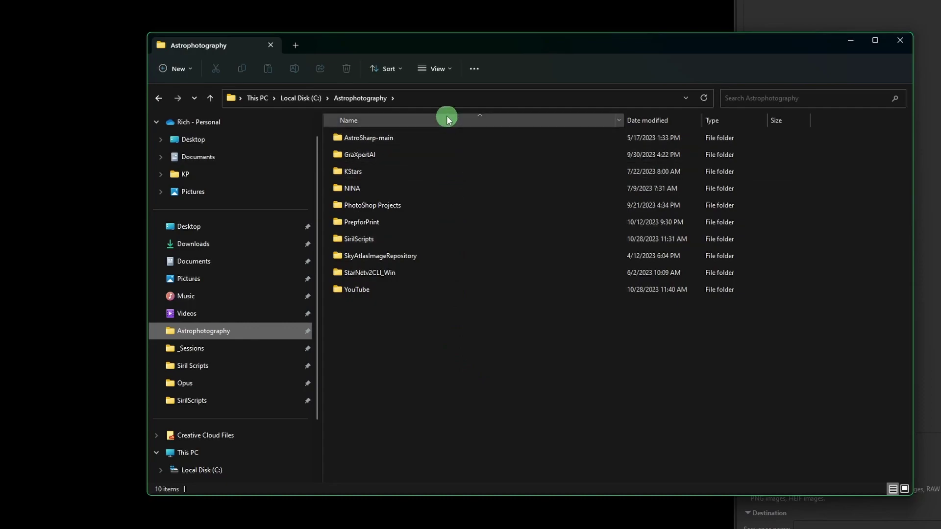
Open the SirilScripts folder to view its 17 custom .ssf scripts.
left_click(444, 96)
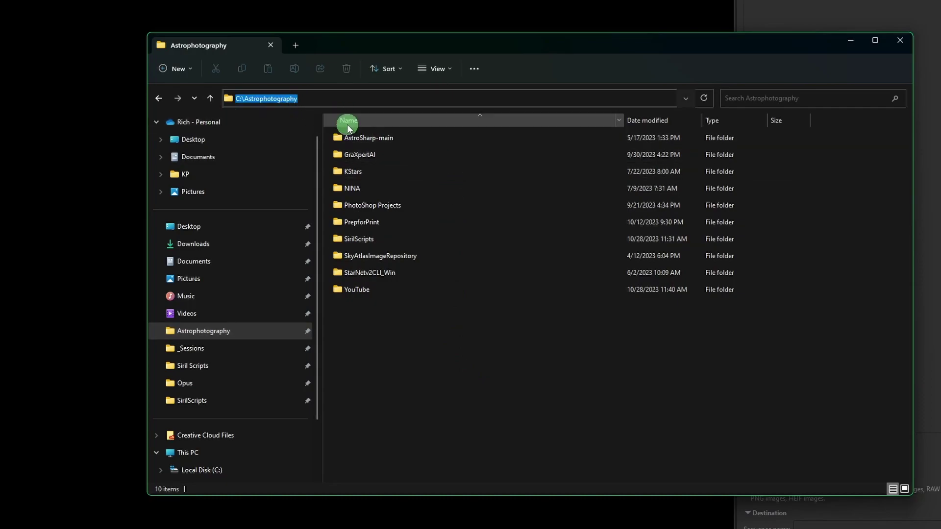
left_click(401, 239)
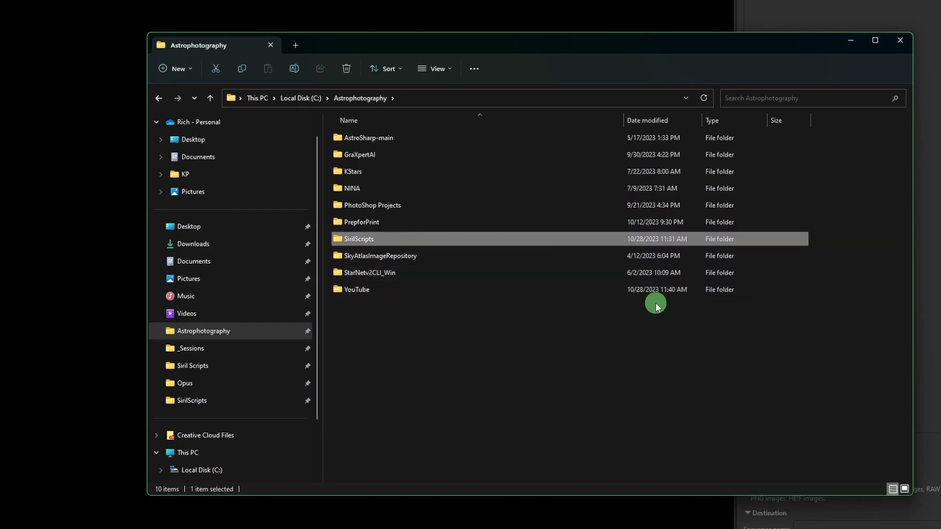
double_click(463, 240)
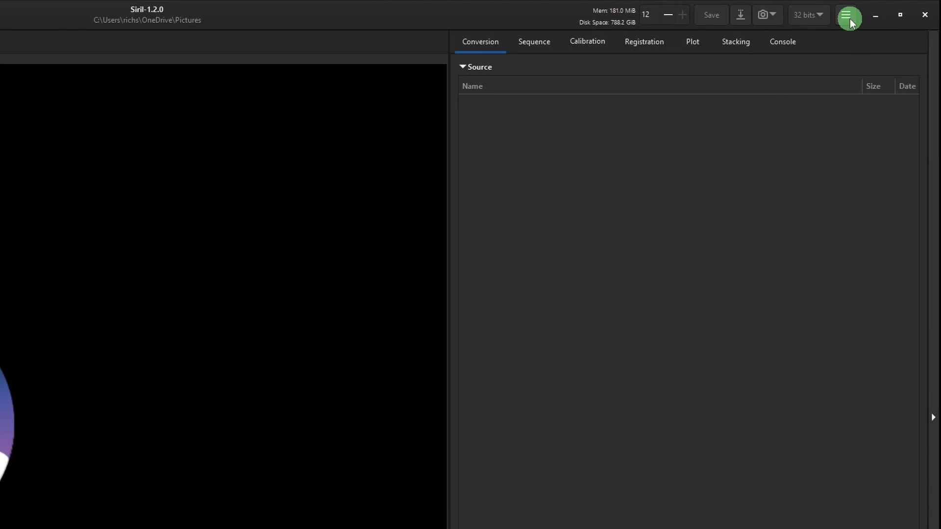
Go from Get Scripts to the gitlab.com/free-astro/siril-scripts repository.
left_click(850, 18)
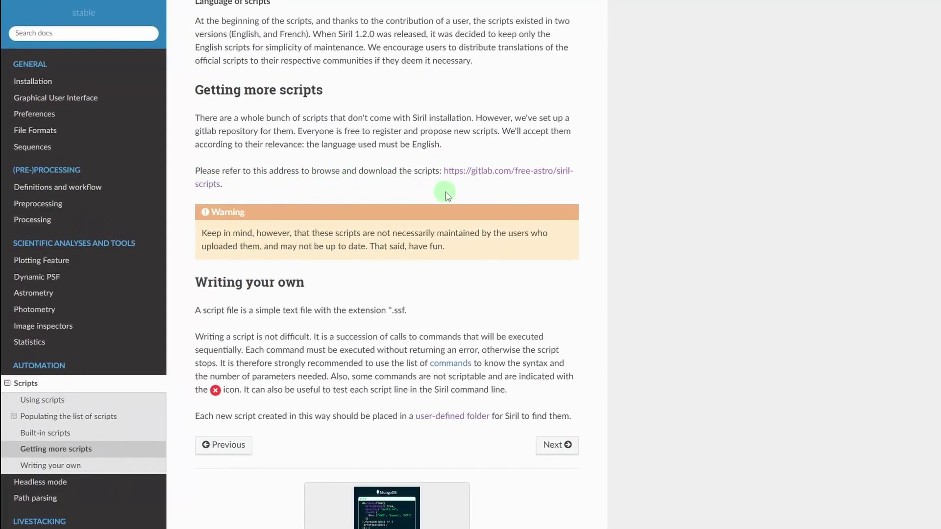
left_click(508, 172)
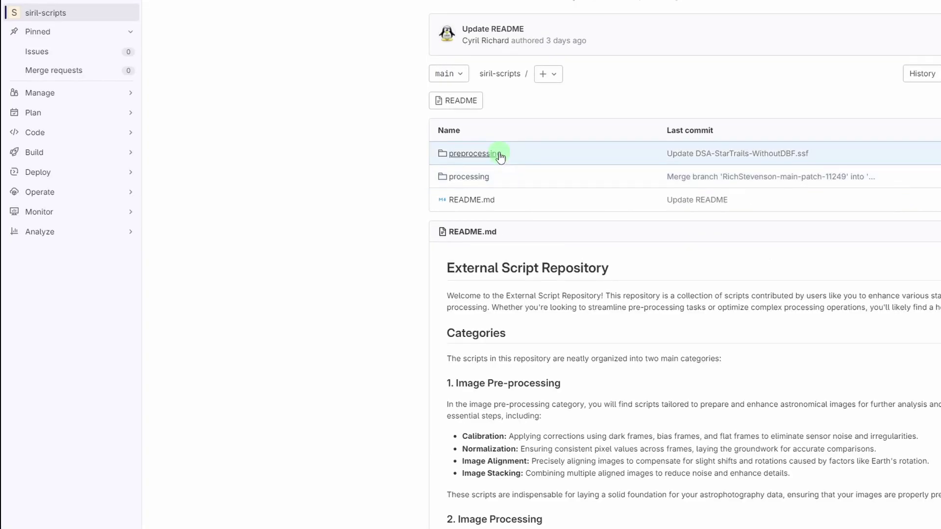
left_click(499, 153)
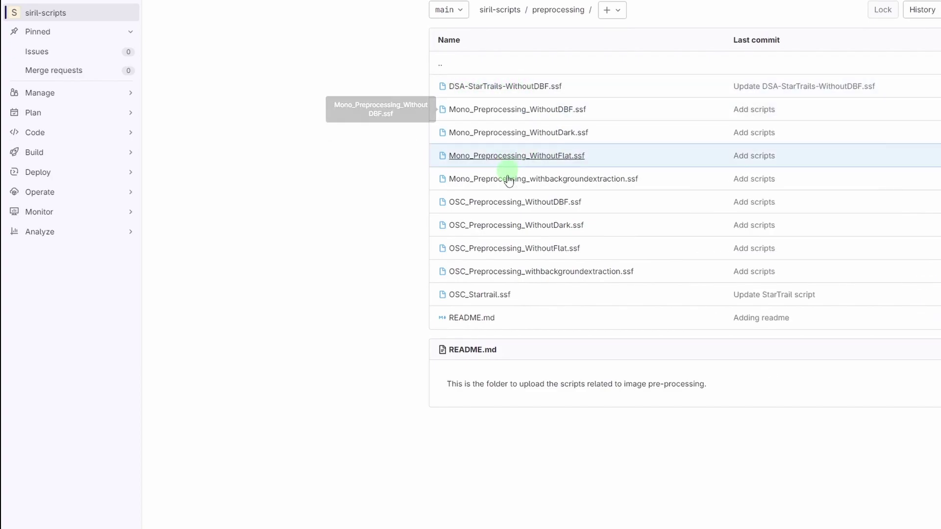
left_click(440, 64)
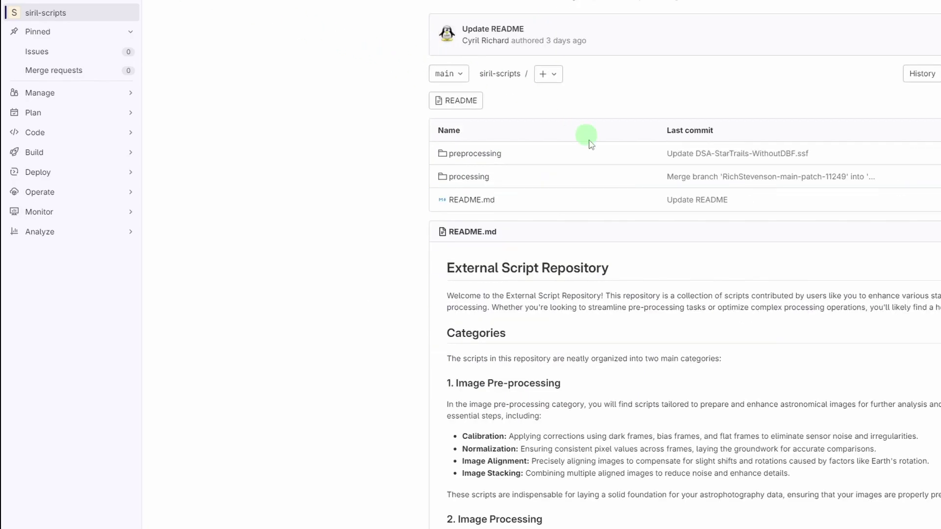
left_click(549, 175)
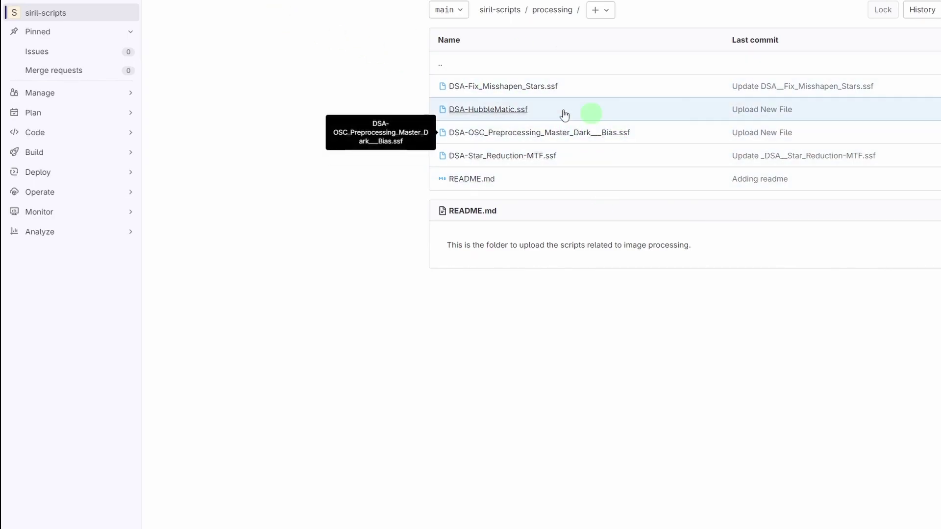
key("alt+Left")
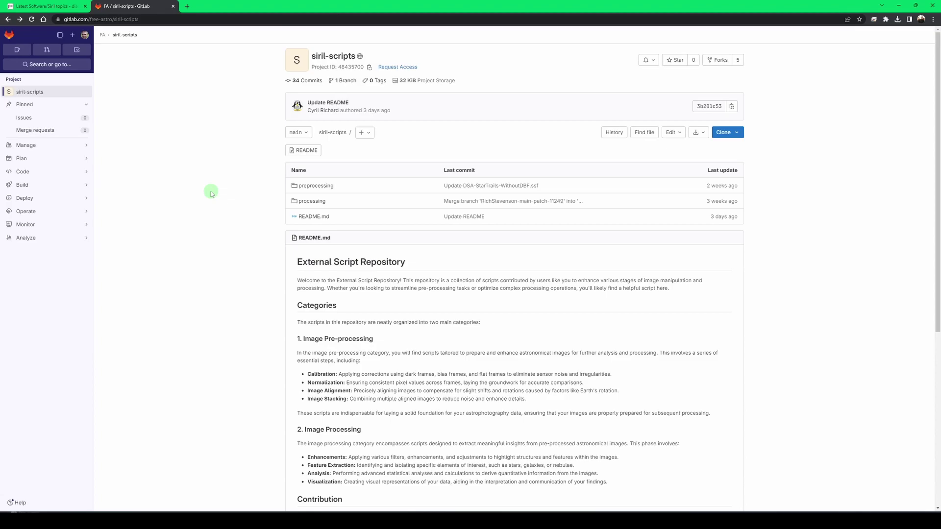
Copy the folder path C:\Astrophotography\SirilScripts from File Explorer's address bar.
key("alt+Tab")
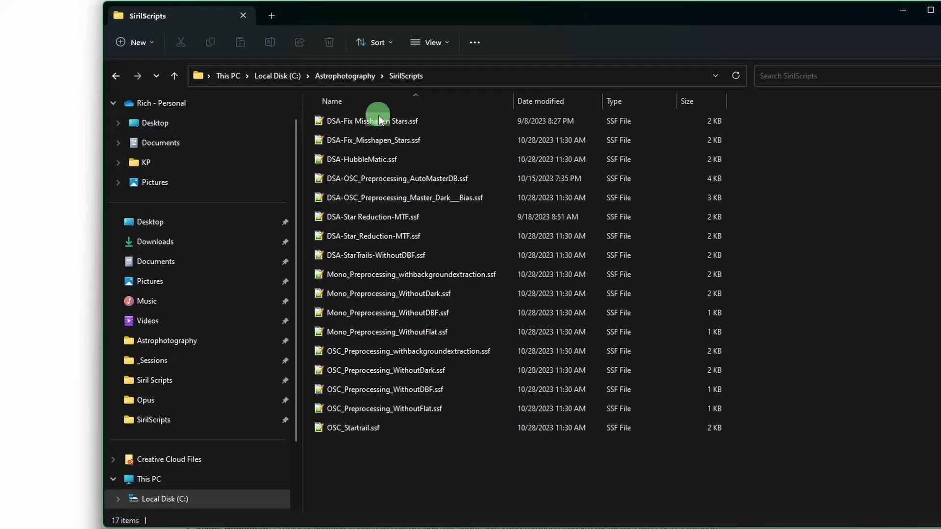
key("alt+d")
key("ctrl+c")
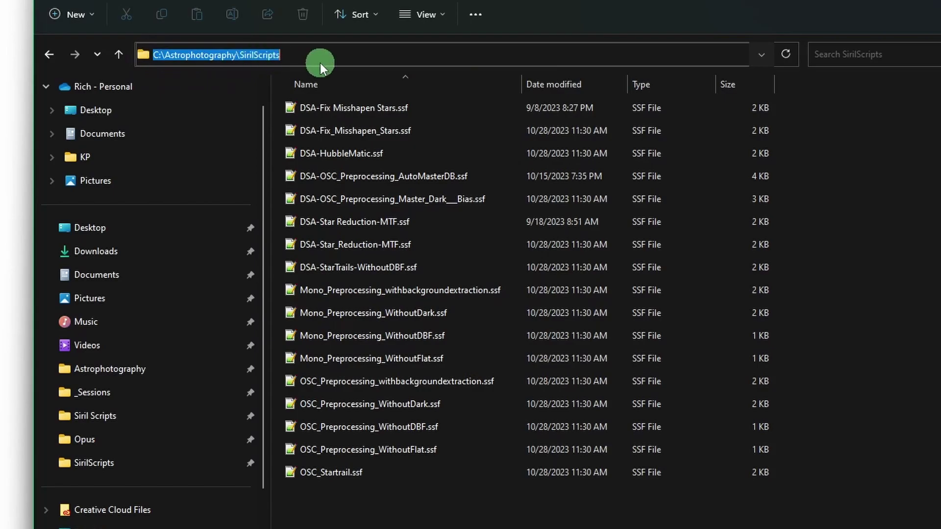
right_click(255, 54)
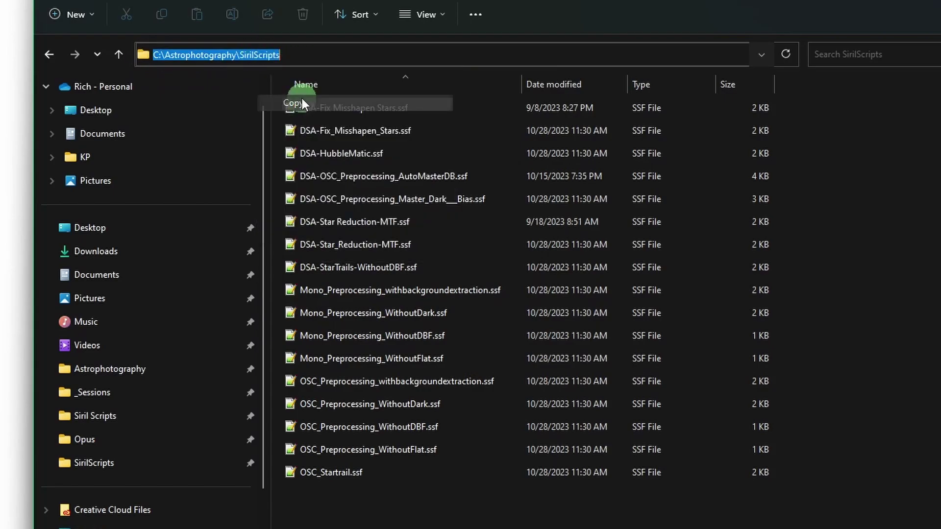
left_click_drag(302, 98, 425, 198)
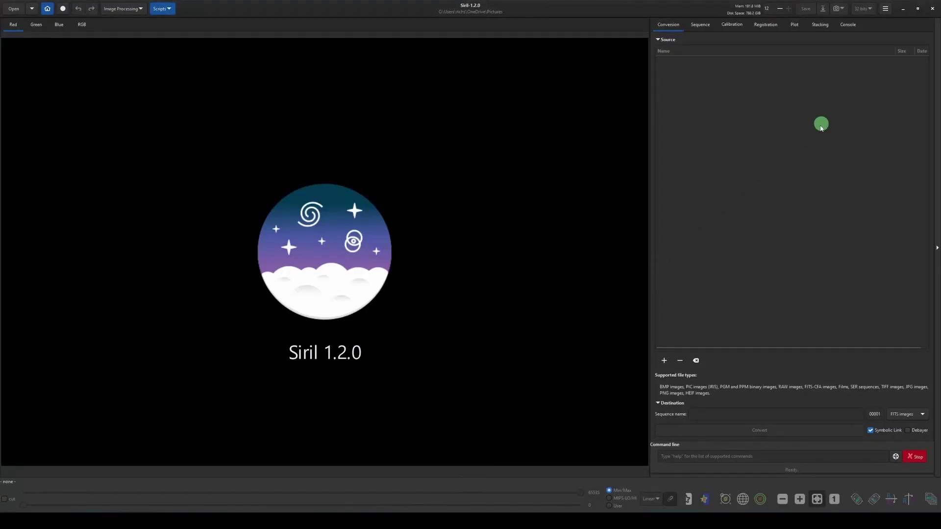
Add C:\Astrophotography\SirilScripts as a third Scripts Storage Directory in Preferences and apply.
left_click(886, 10)
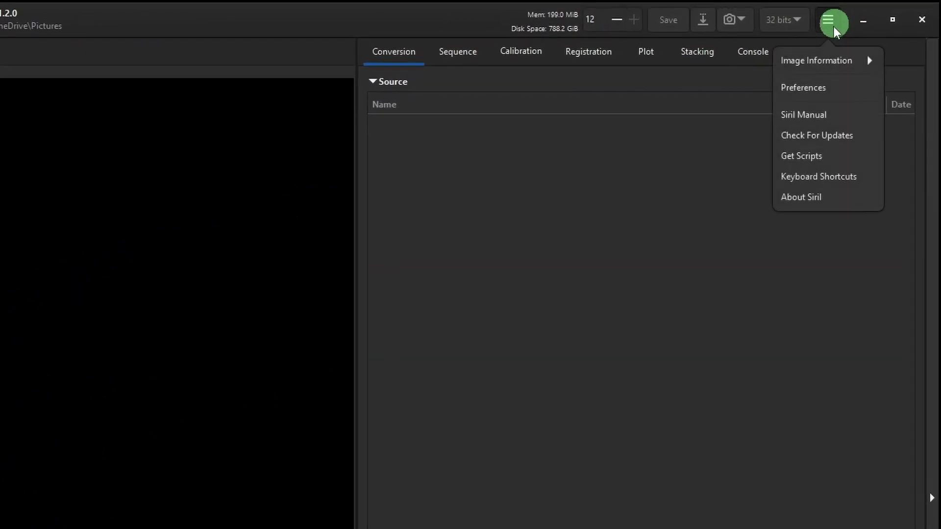
left_click(829, 90)
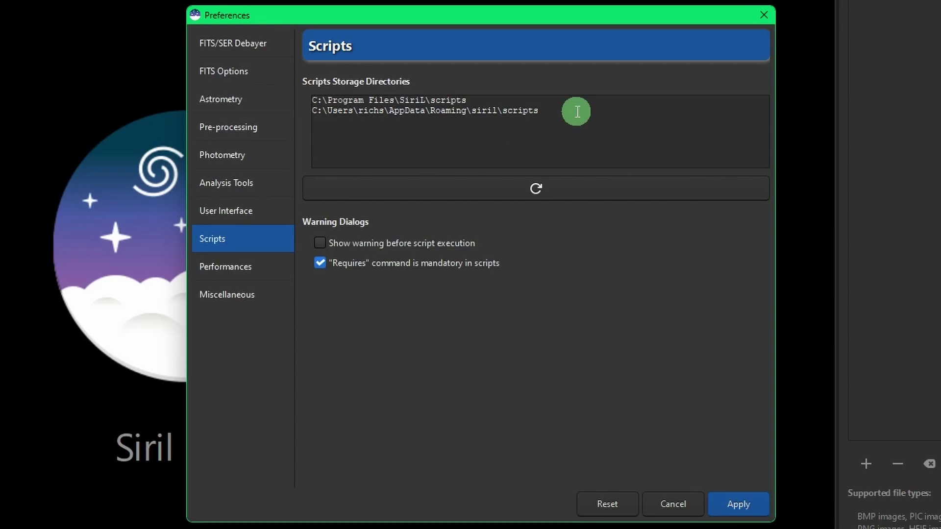
mouse_move(577, 112)
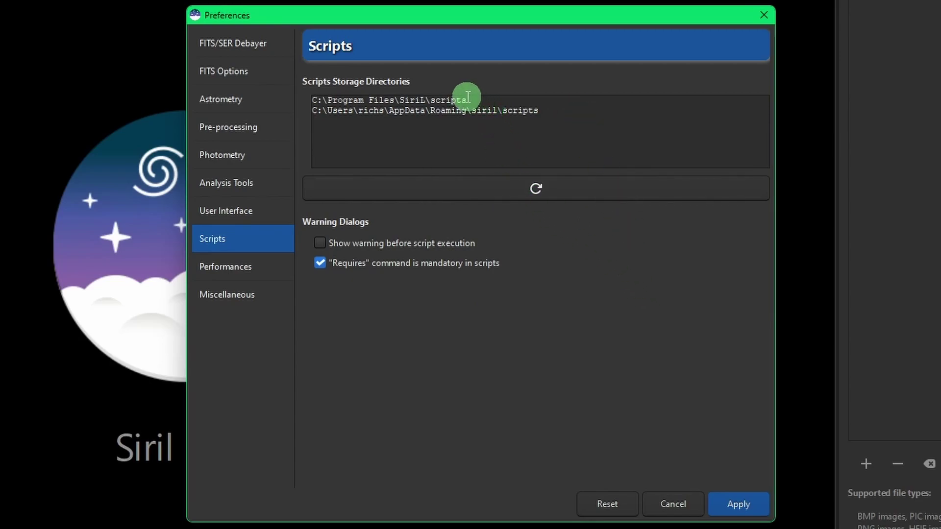
mouse_move(469, 100)
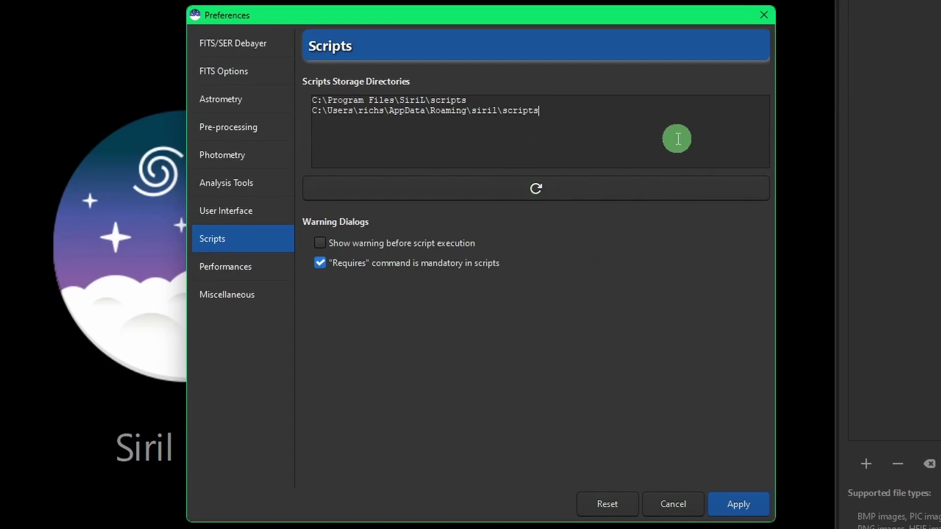
mouse_move(677, 138)
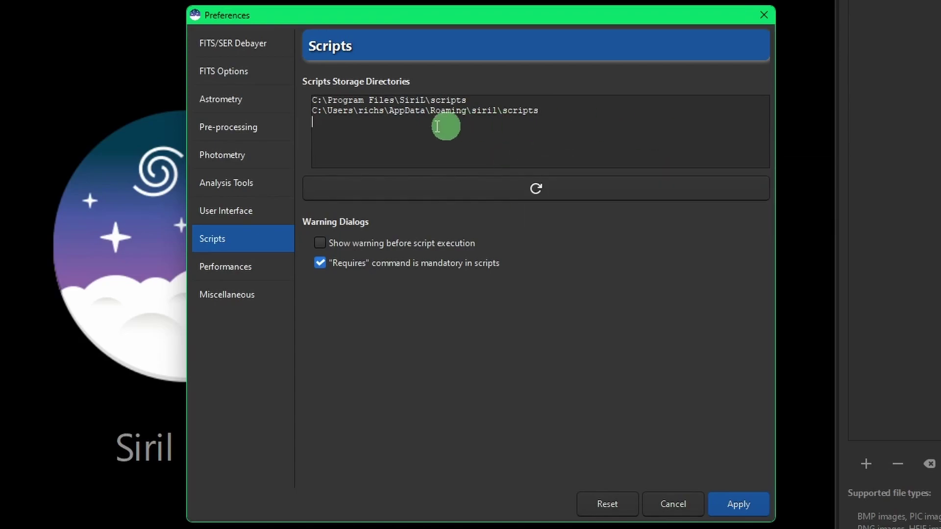
right_click(328, 125)
left_click(361, 171)
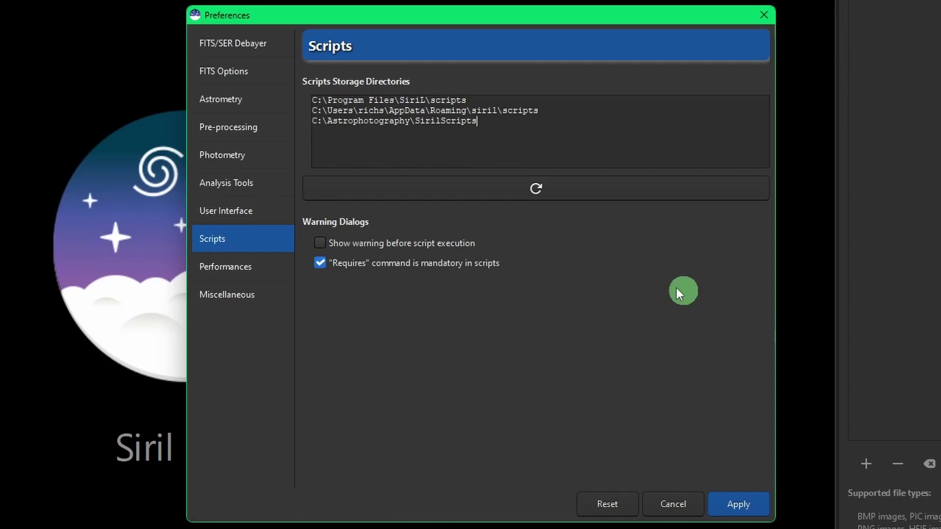
left_click(731, 499)
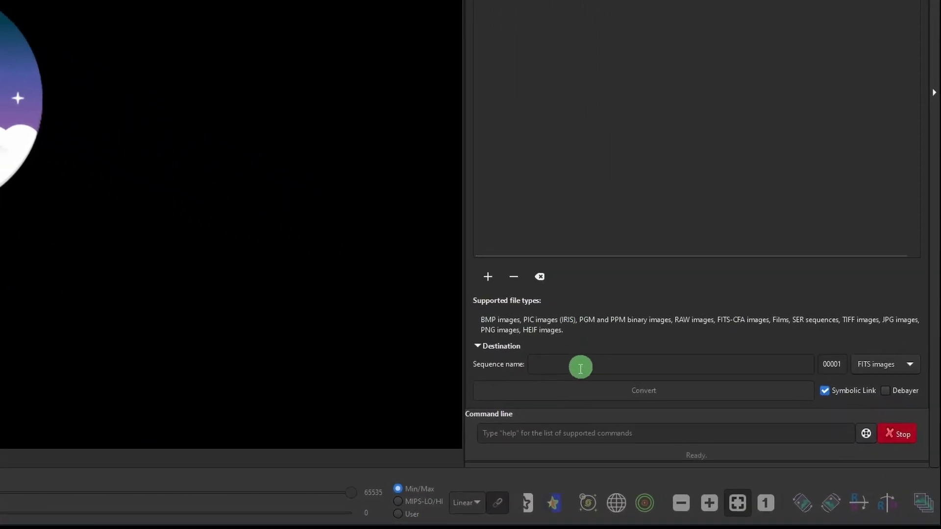
Run reloadscripts and confirm entries like DSA-HubbleMatic and OSC_Startrail now appear under Scripts.
left_click(474, 422)
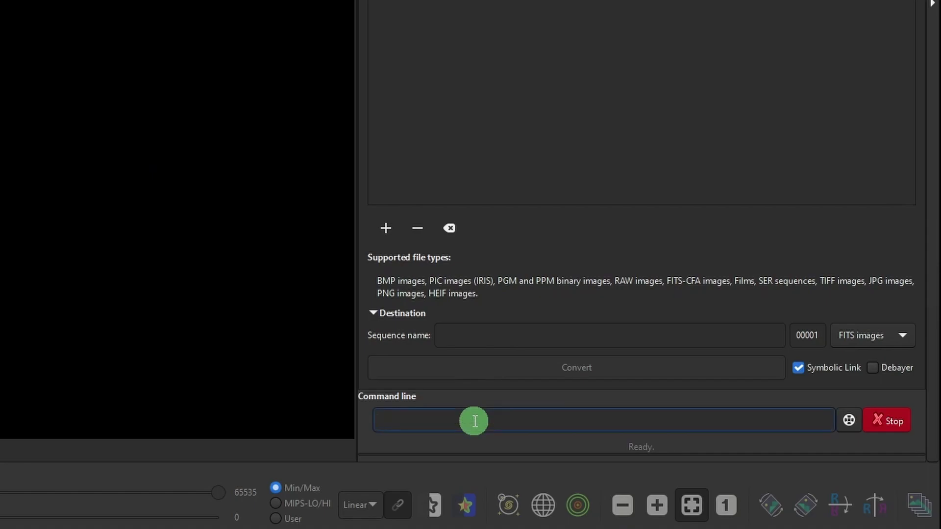
type("reloadscripts")
key("Return")
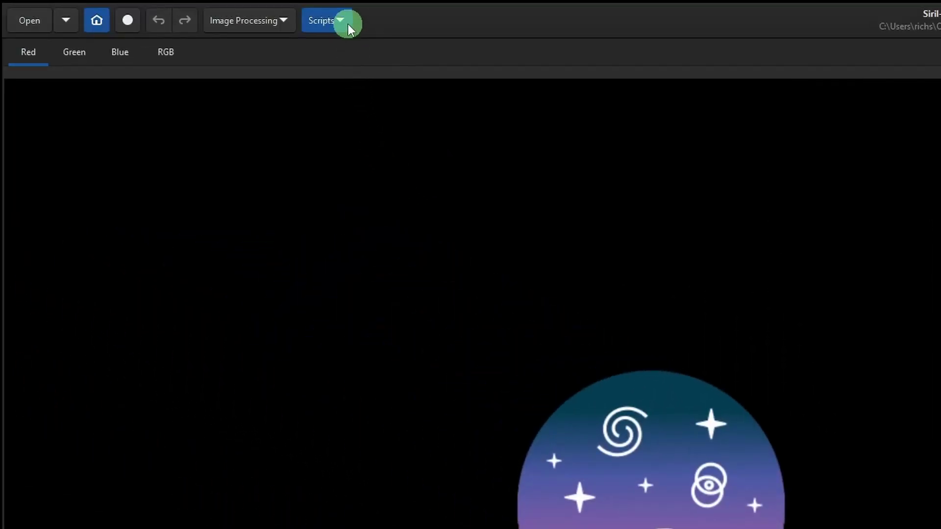
left_click(346, 18)
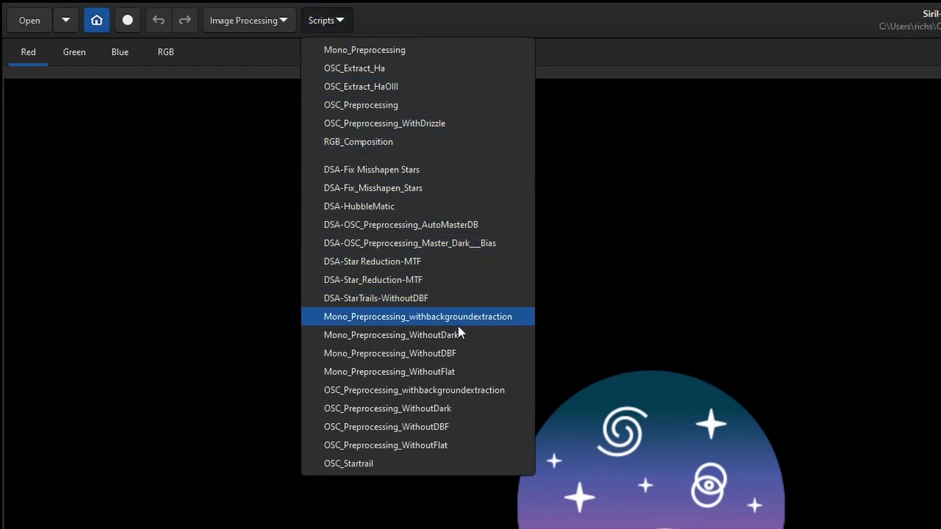
left_click(475, 477)
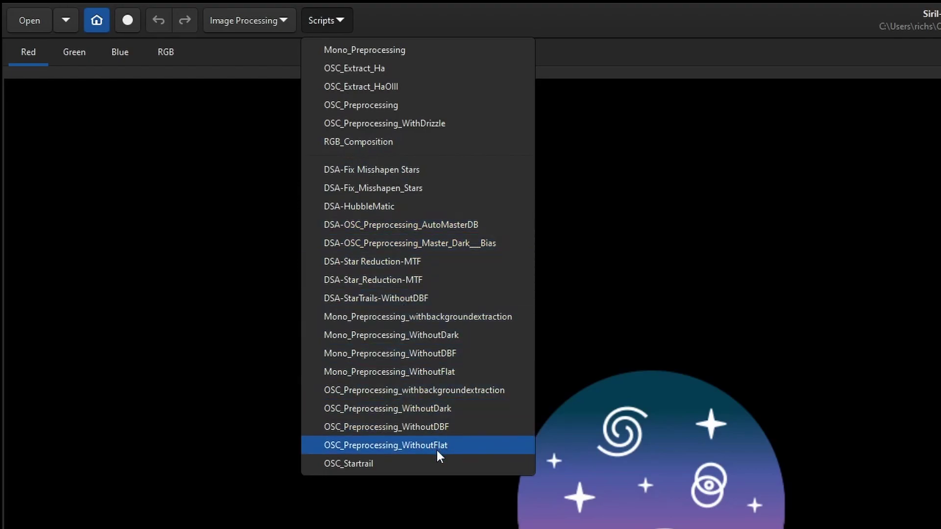
Close the Scripts menu and open DSA-HubbleMatic.ssf from SirilScripts in a text editor.
left_click(930, 319)
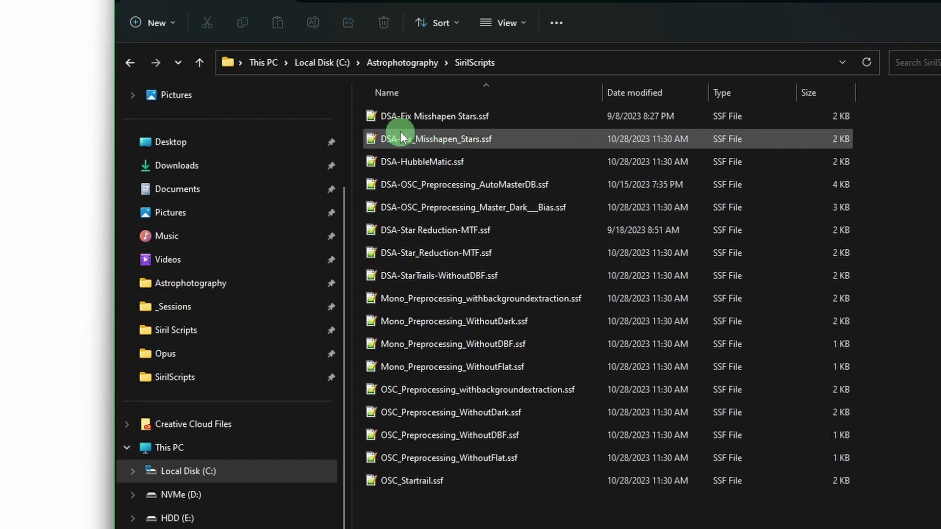
double_click(440, 166)
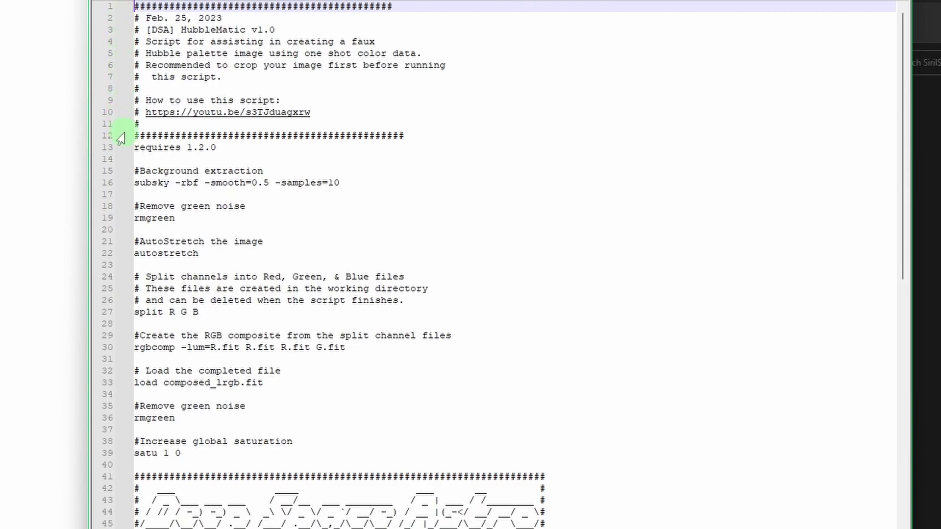
double_click(147, 183)
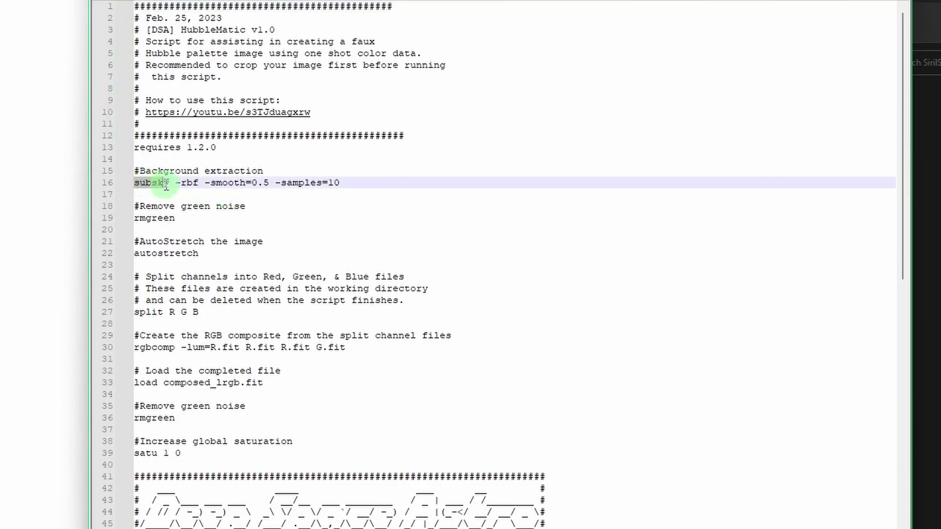
left_click(184, 219)
double_click(185, 219)
left_click(270, 208)
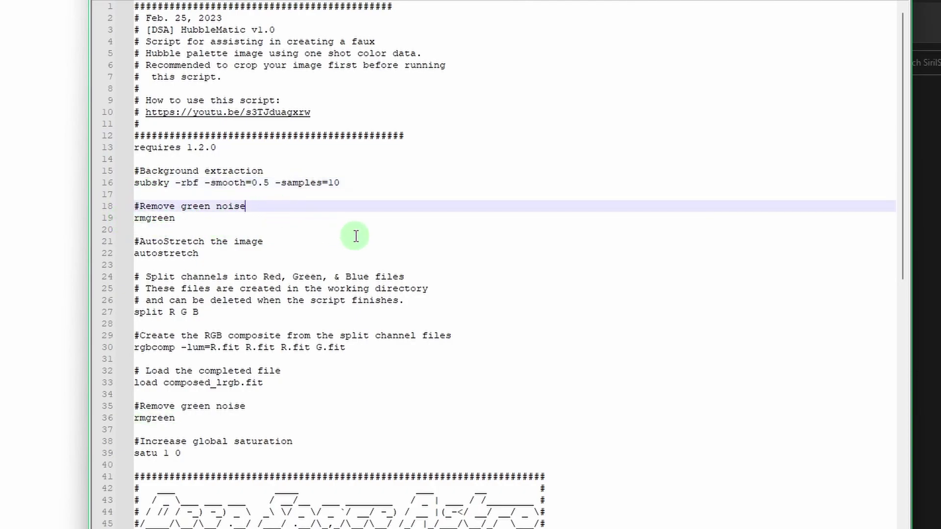
left_click(201, 255)
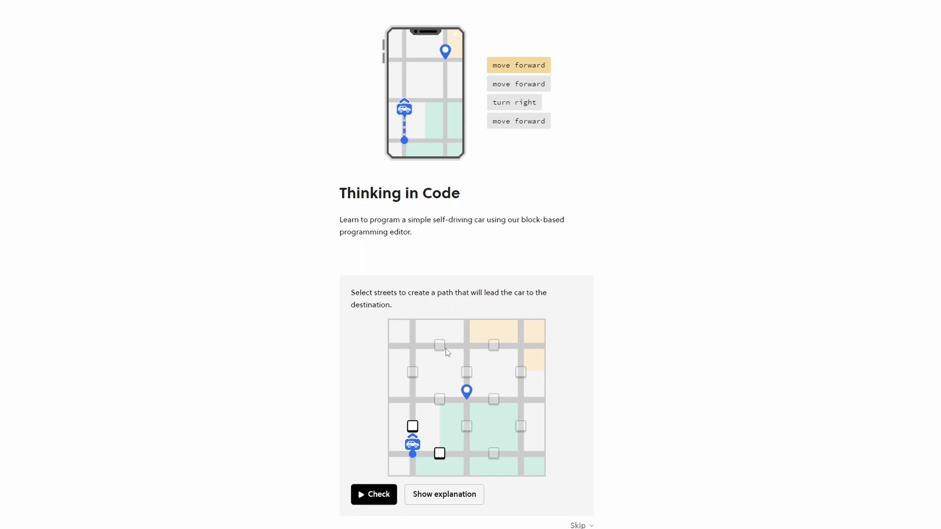
Solve the car path puzzle by routing streets to the destination pin and checking it.
left_click(413, 426)
left_click(439, 400)
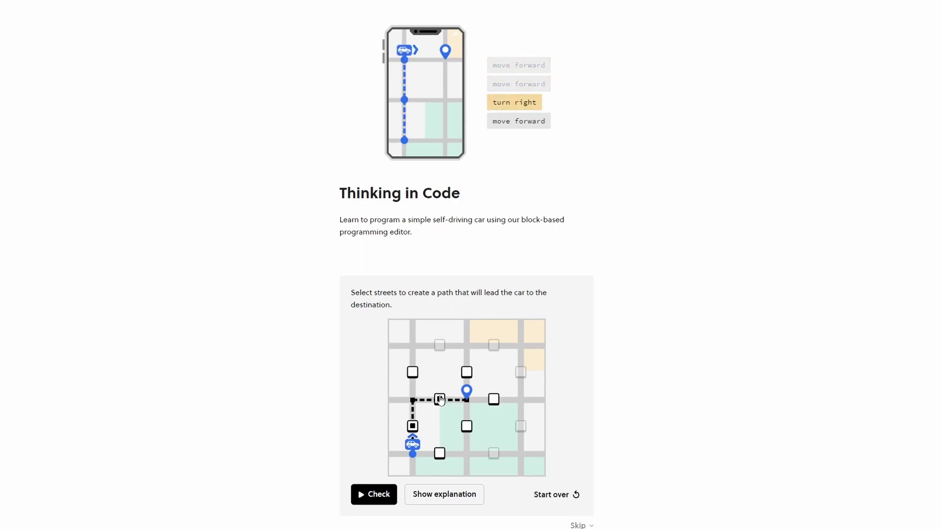
left_click(388, 492)
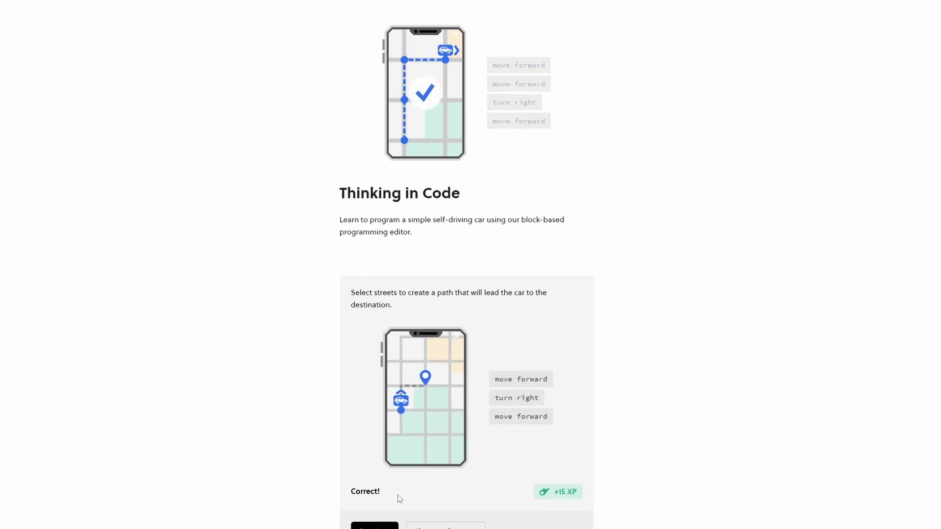
left_click(375, 526)
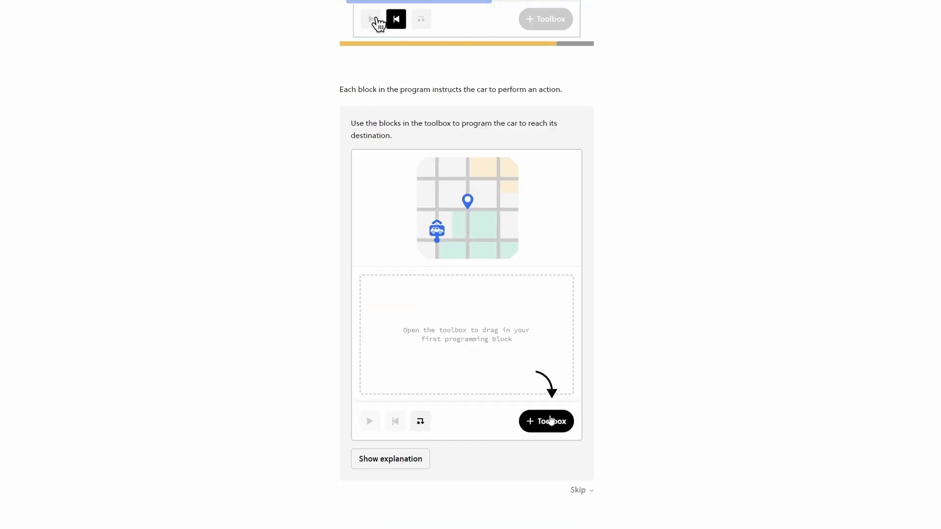
Build and run a move forward, turn right, move forward block program.
left_click(549, 421)
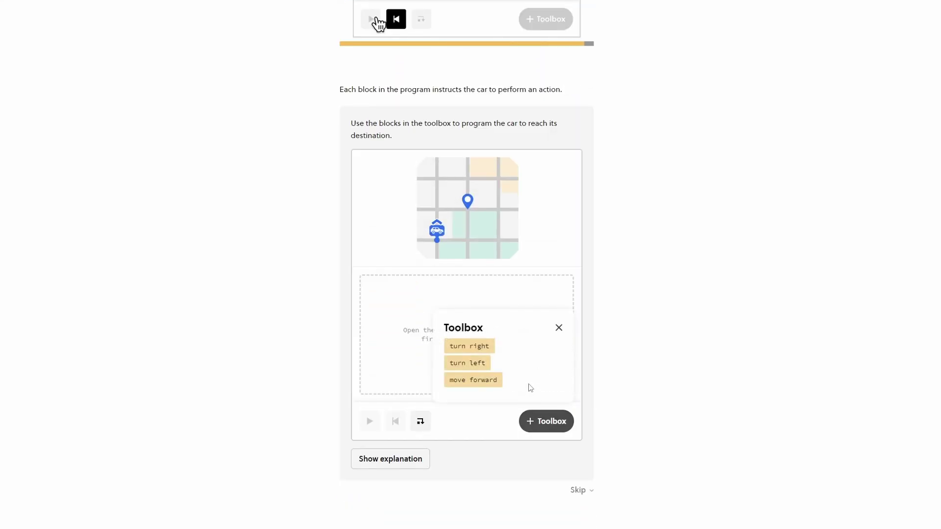
left_click_drag(494, 381, 411, 307)
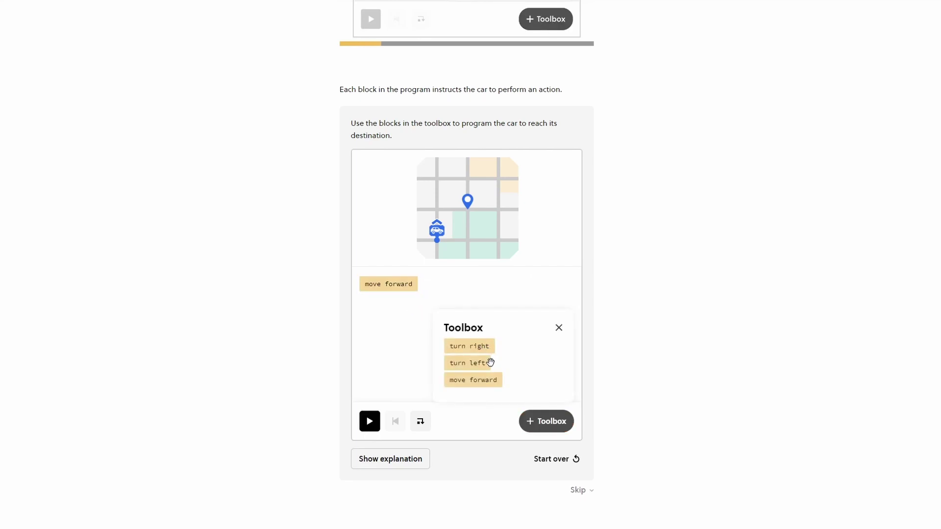
left_click_drag(489, 380, 560, 423)
left_click_drag(486, 343, 409, 316)
left_click_drag(467, 383, 384, 321)
left_click(370, 422)
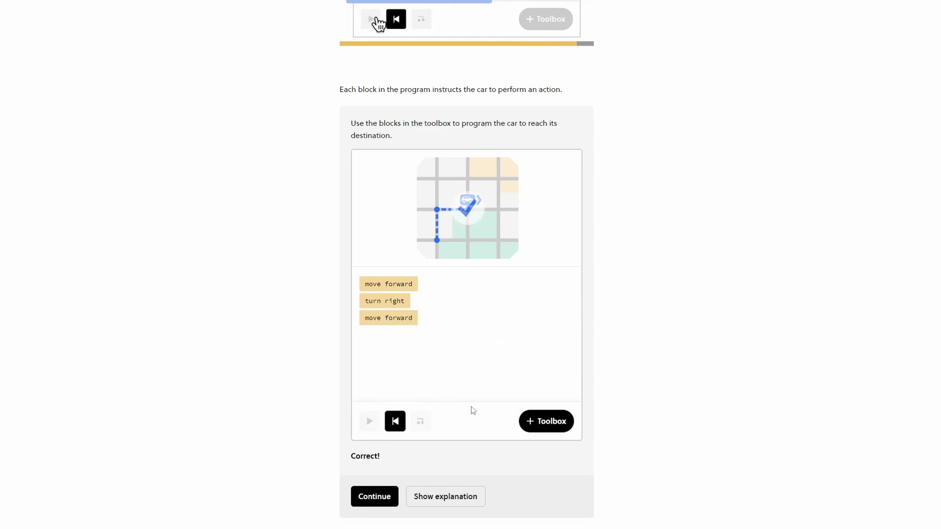
Start the longer program exercise with two move forward blocks.
left_click(370, 496)
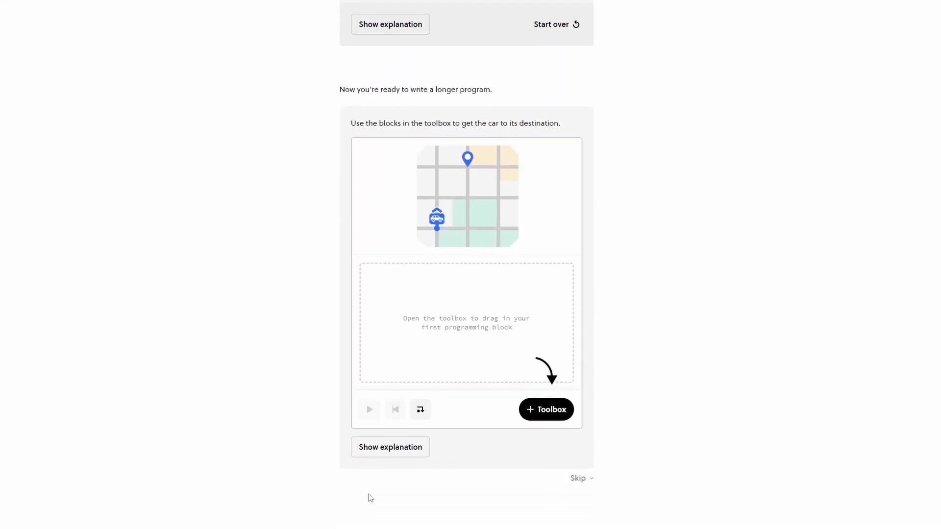
left_click(555, 415)
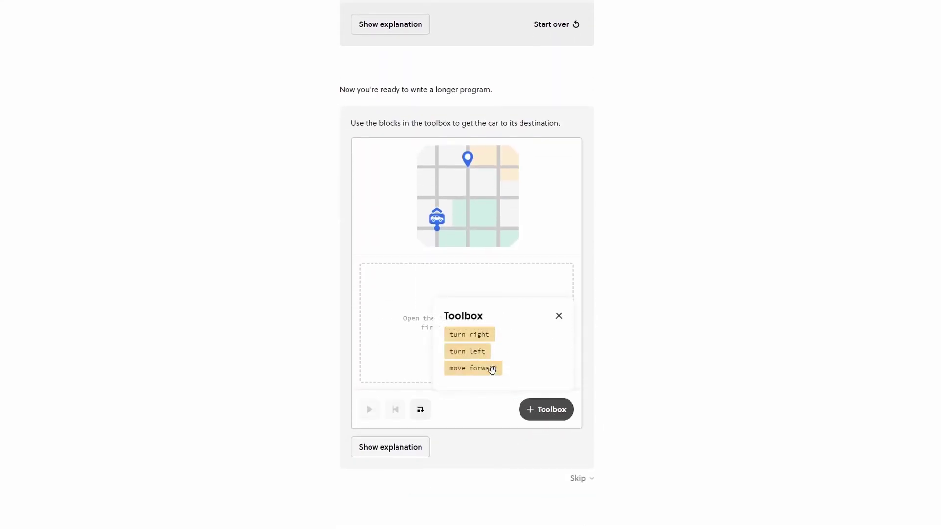
left_click_drag(492, 370, 411, 316)
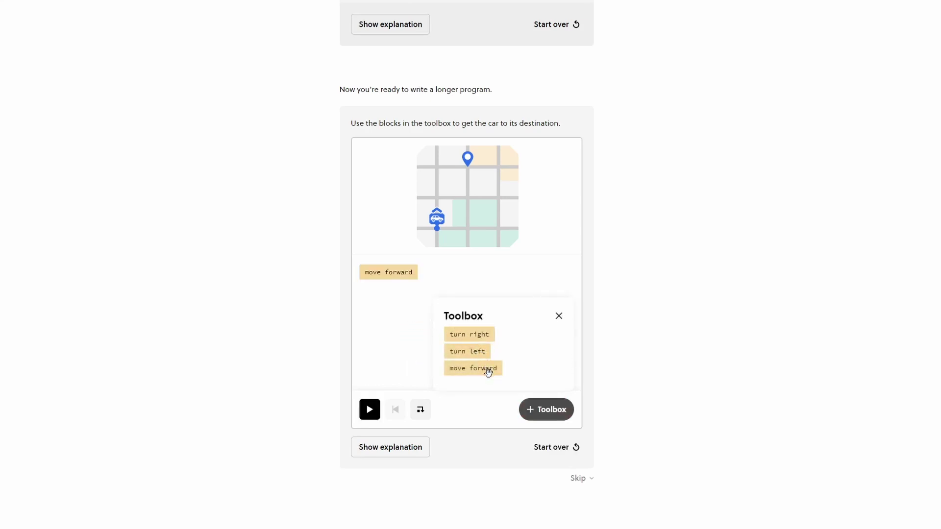
left_click_drag(488, 373, 396, 304)
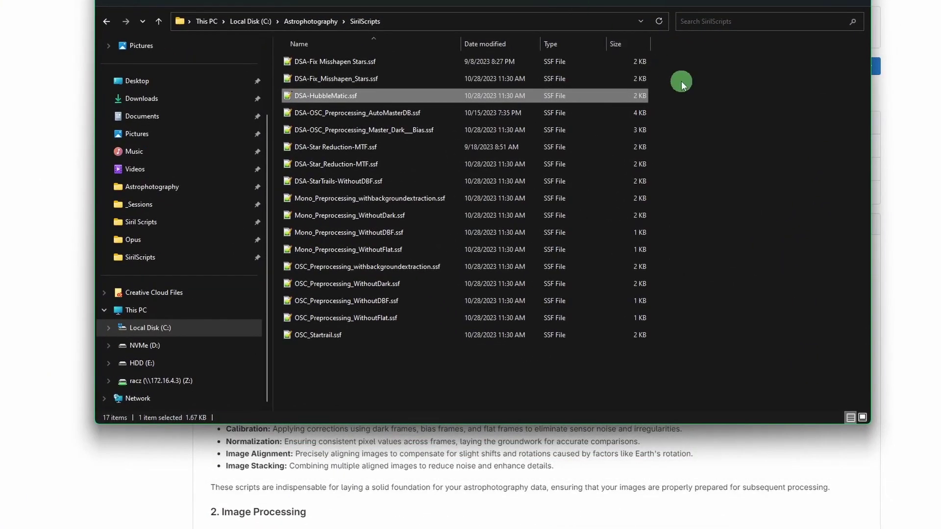
Create a new folder named DeepSpaceAstro inside SirilScripts.
left_click(342, 67)
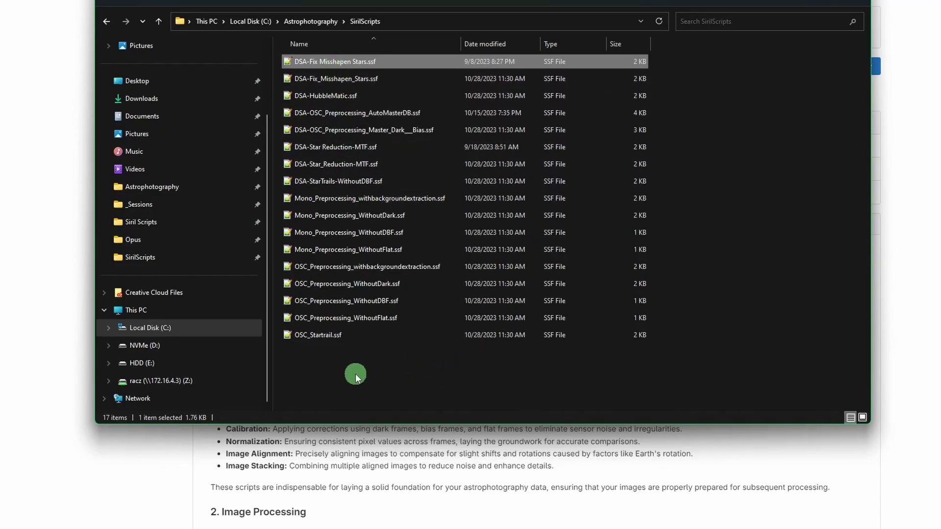
right_click(332, 393)
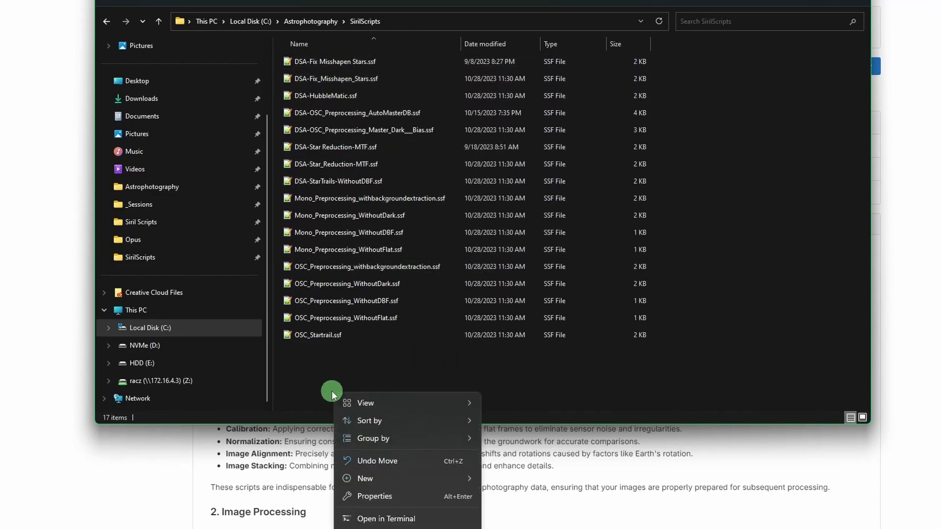
mouse_move(381, 479)
left_click(490, 482)
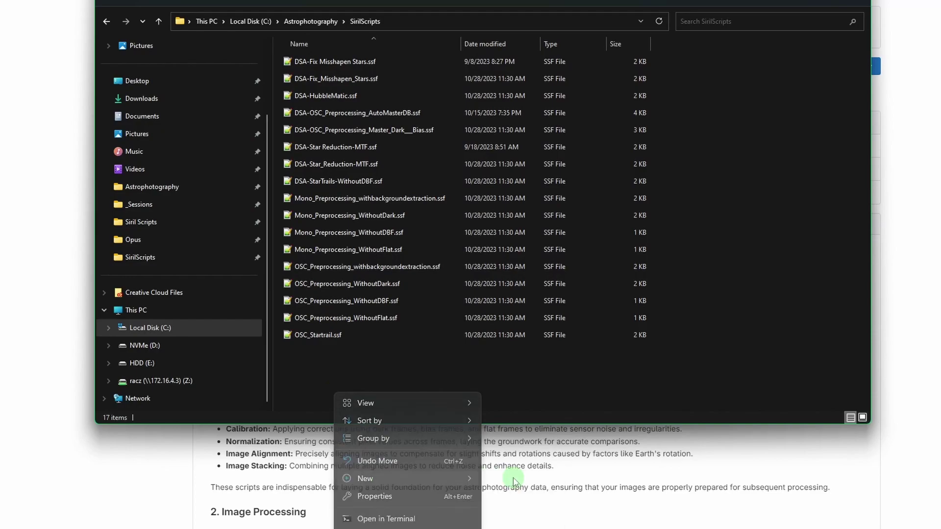
type("D")
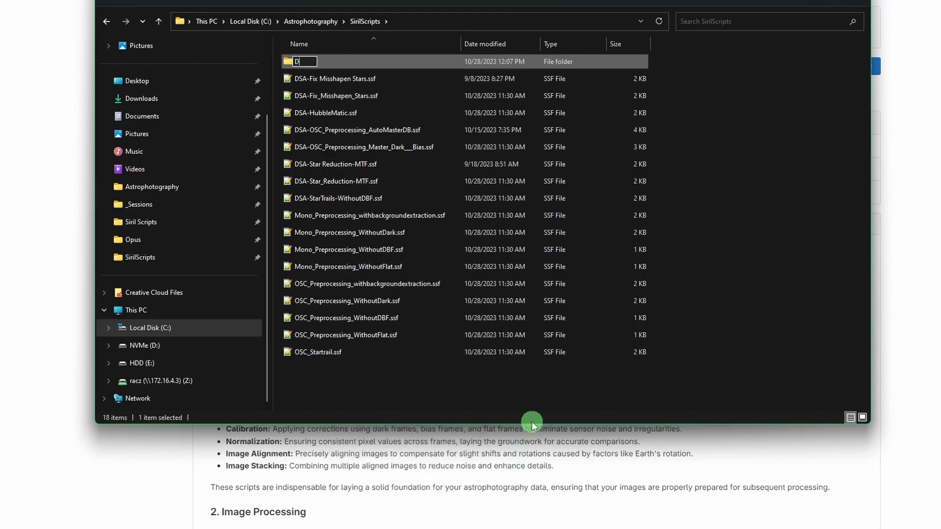
type("eepSpaceAstro")
key("Return")
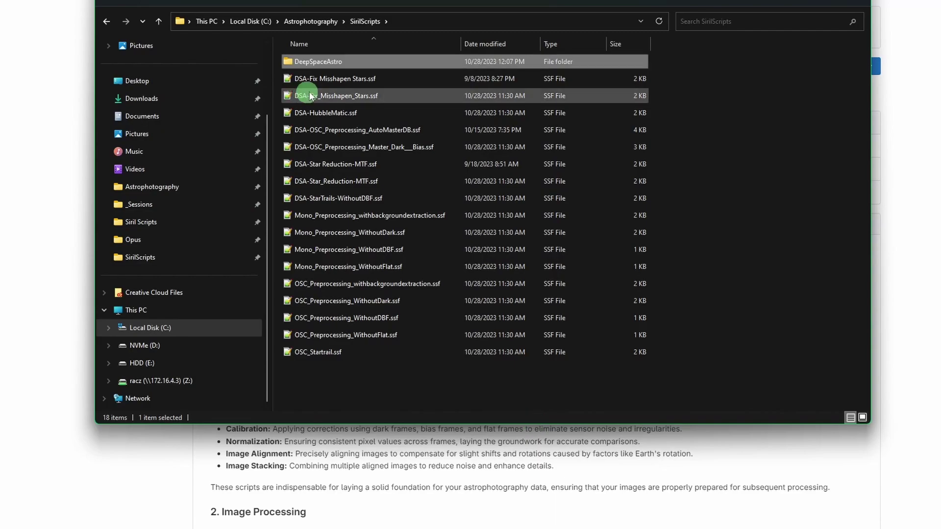
Move the eight DSA-*.ssf scripts into the DeepSpaceAstro folder.
left_click(343, 78)
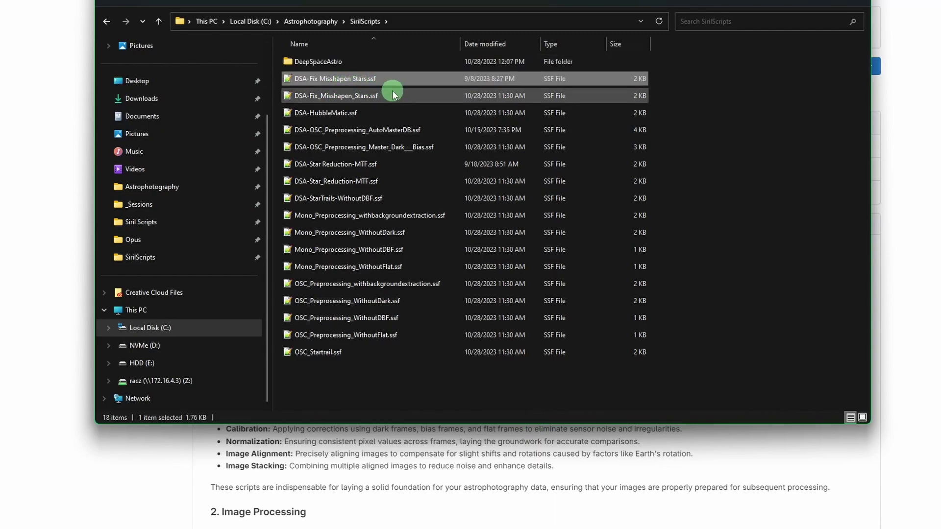
left_click(339, 198, "shift")
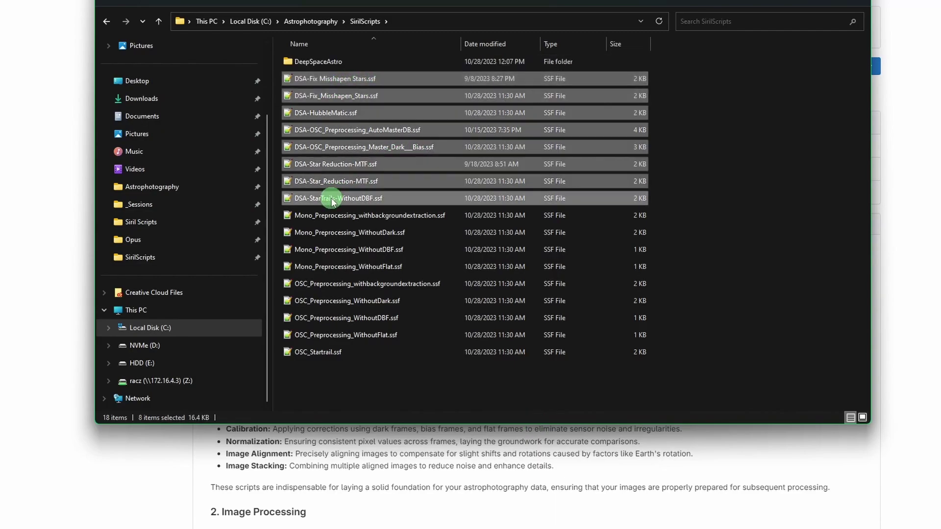
left_click_drag(346, 80, 342, 66)
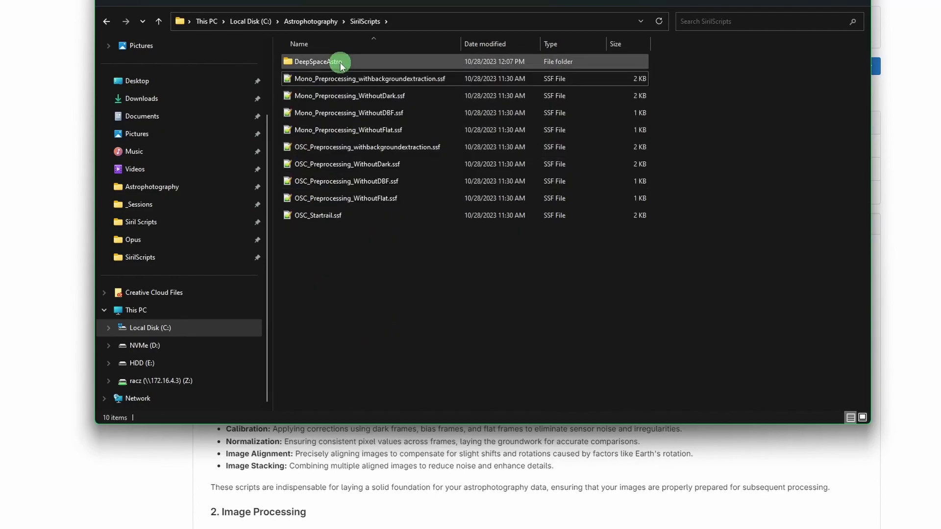
Create a new folder named Siril inside SirilScripts.
right_click(350, 294)
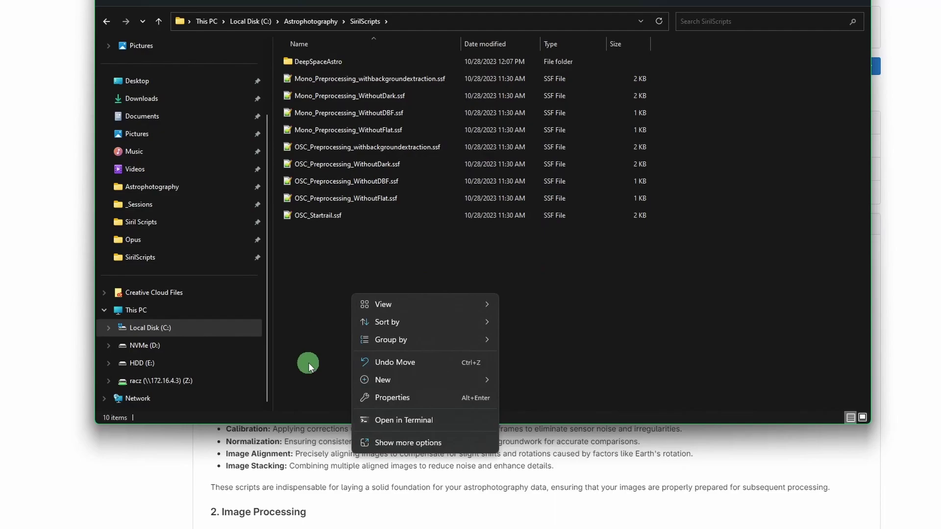
mouse_move(387, 380)
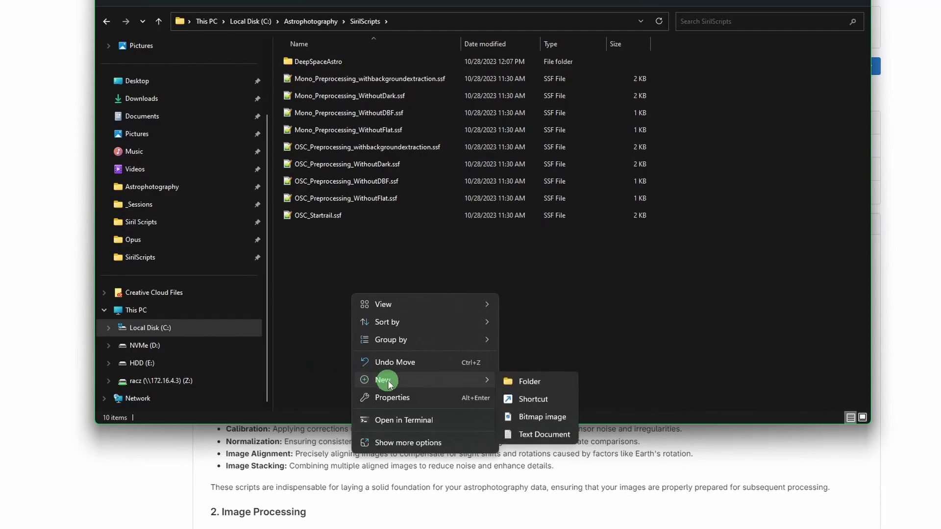
left_click(525, 381)
type("Siril")
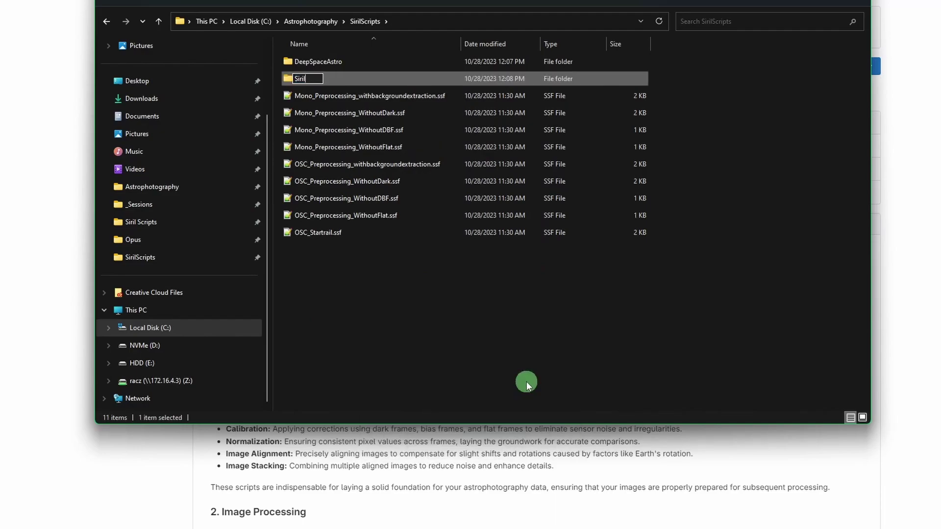
key("Return")
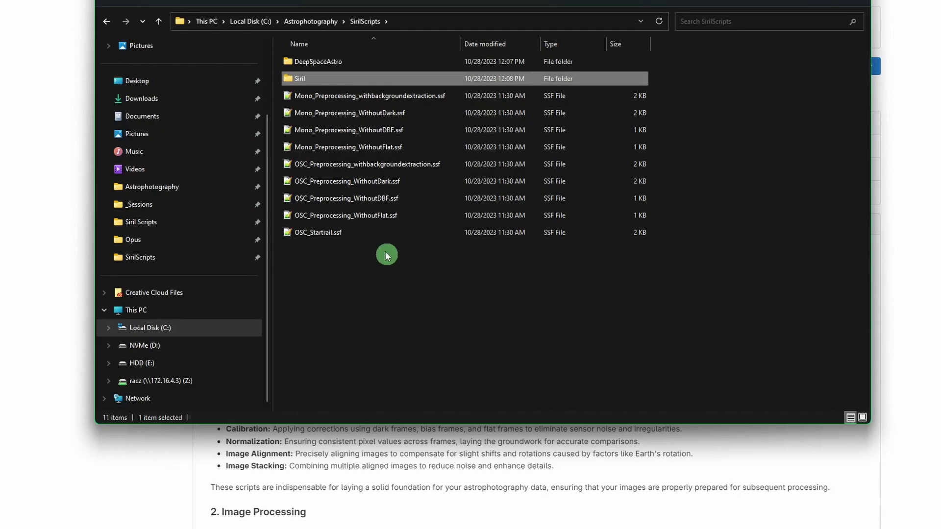
Inside the Siril folder, create two subfolders named OSC and Mono.
double_click(322, 82)
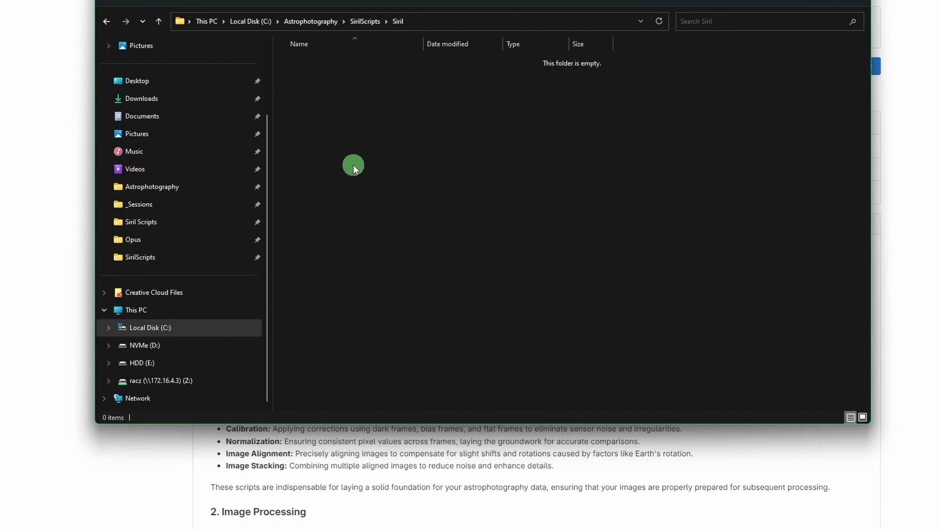
right_click(354, 165)
mouse_move(391, 260)
left_click(526, 255)
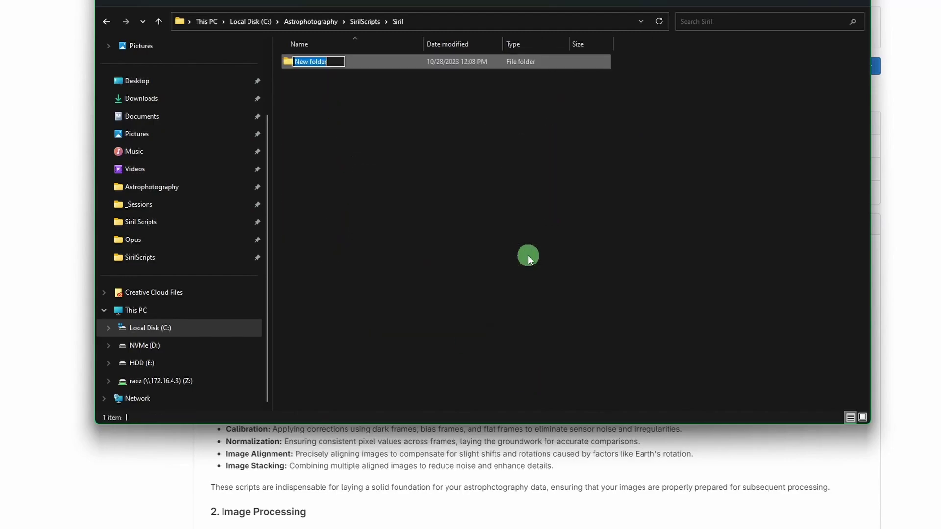
type("OSC")
key("Return")
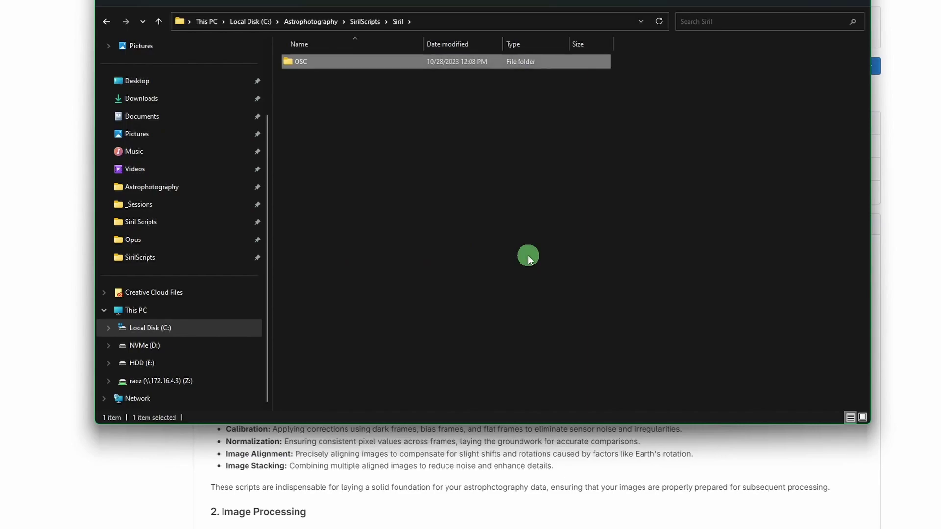
right_click(431, 224)
mouse_move(471, 314)
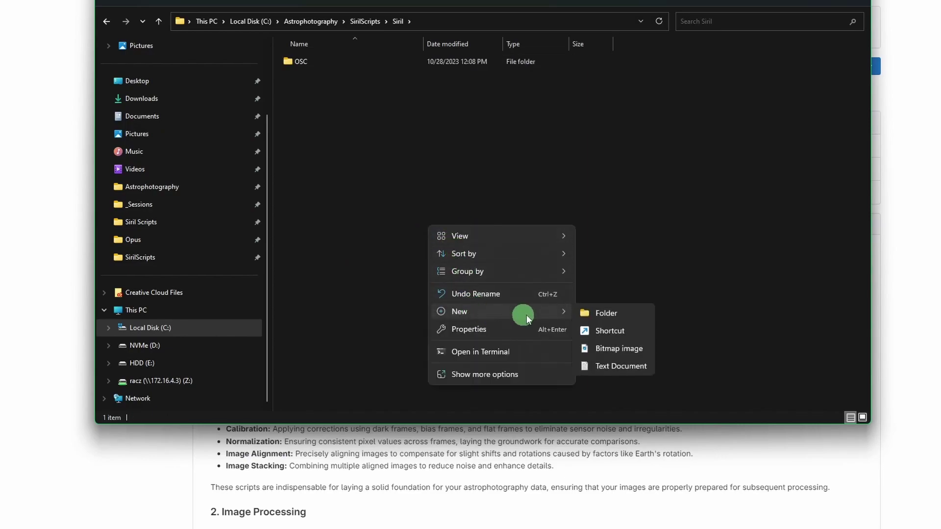
left_click(599, 315)
type("Mon")
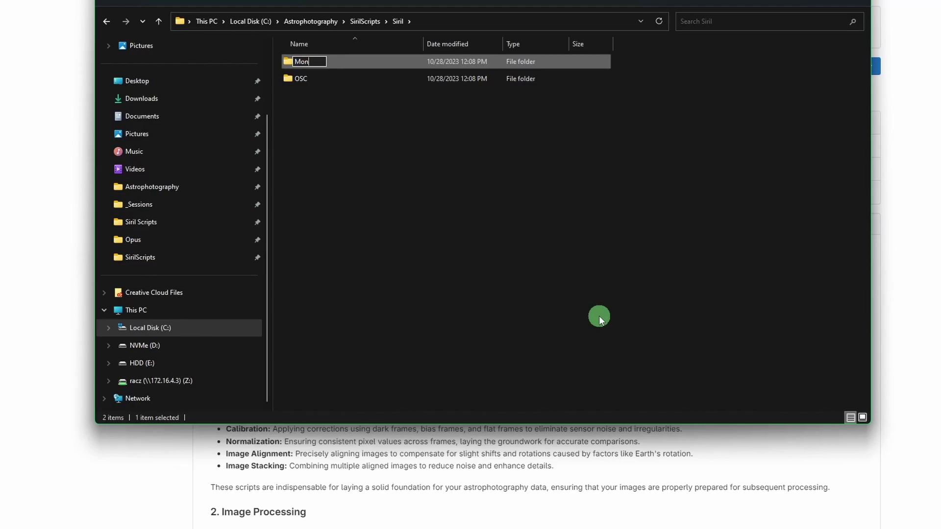
type("o")
key("Return")
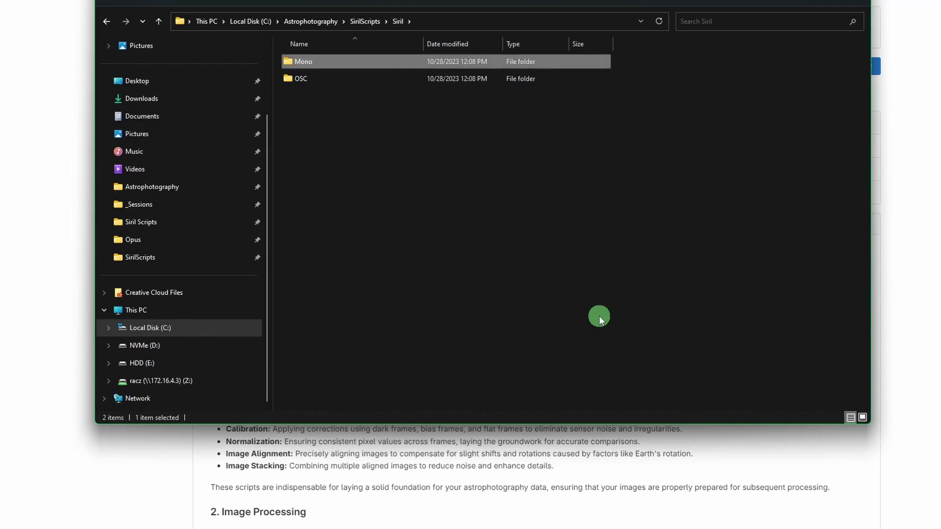
Move the four Mono_Preprocessing scripts into SirilScripts\Siril\Mono and return to SirilScripts.
left_click(357, 21)
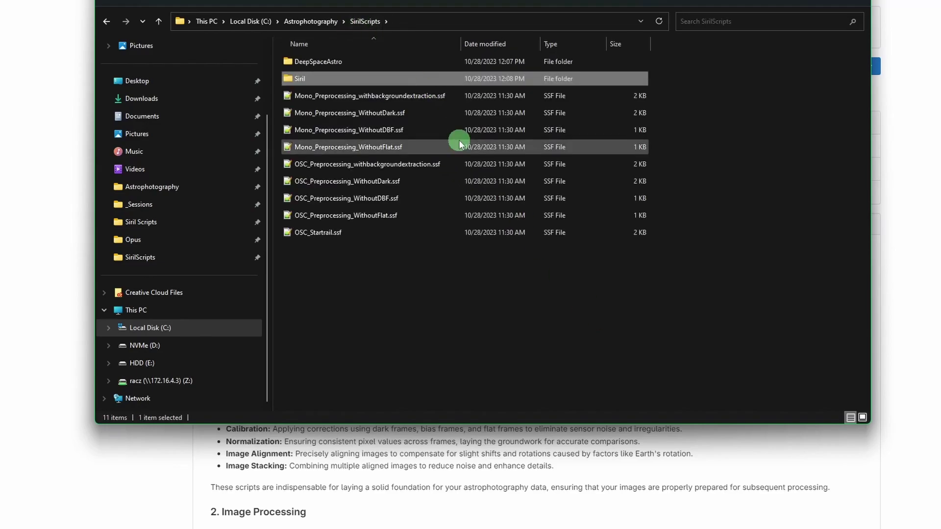
left_click(311, 97)
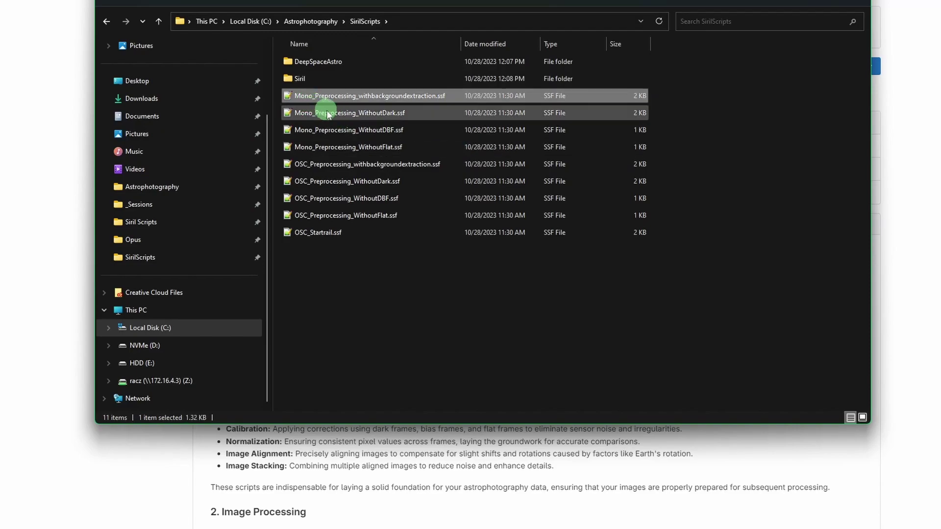
left_click(330, 147, "shift")
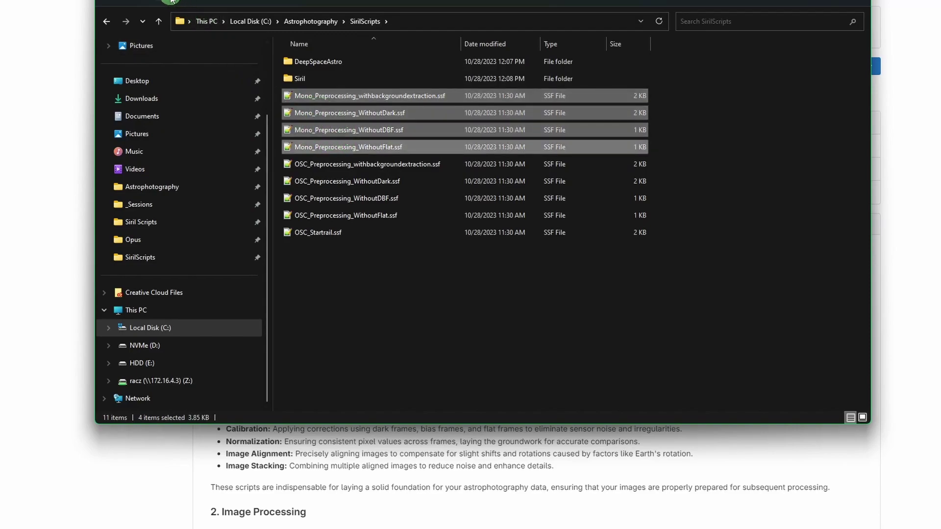
double_click(302, 79)
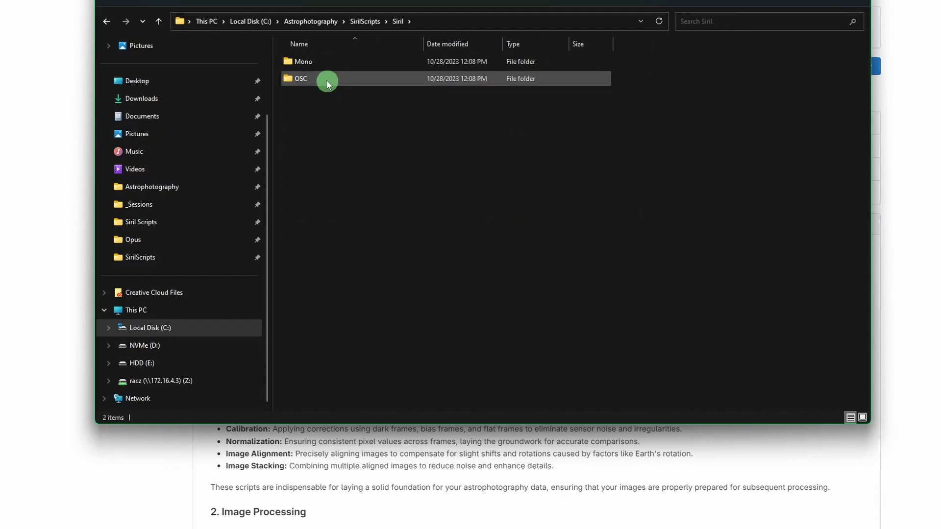
double_click(308, 63)
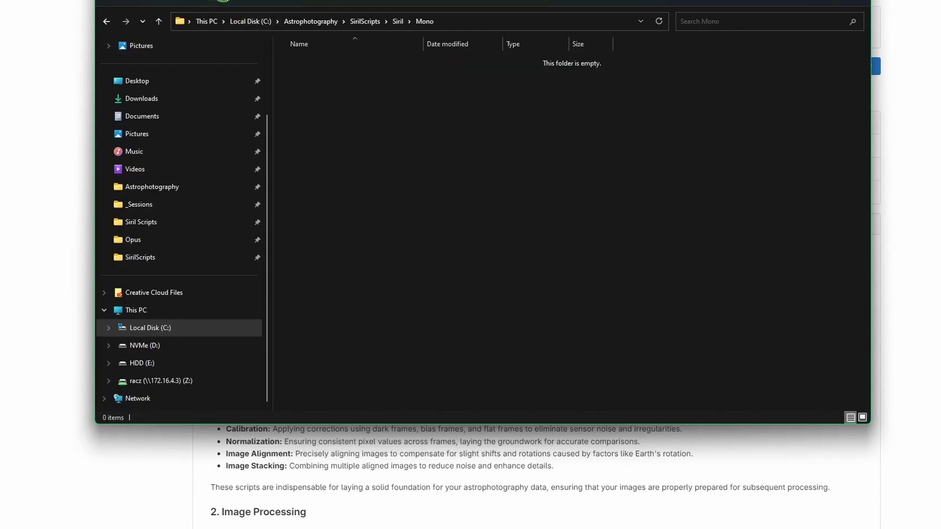
key("ctrl+v")
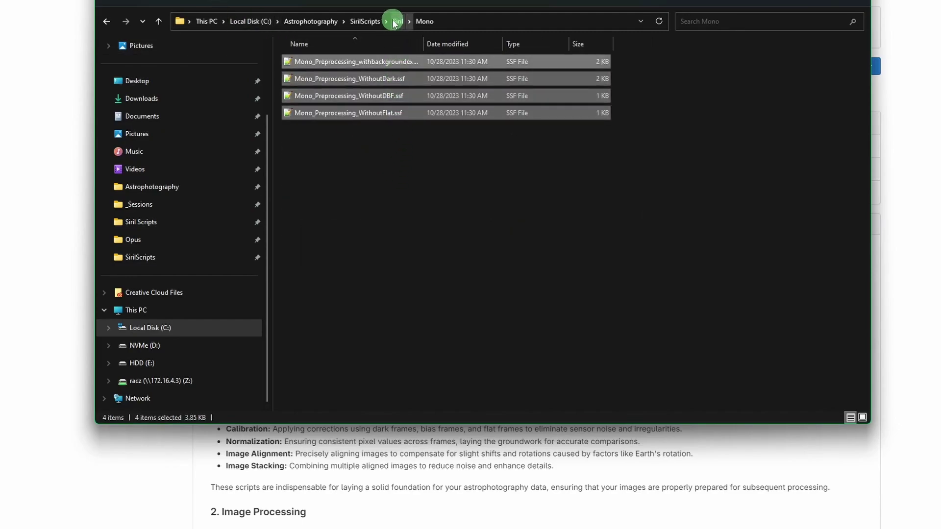
left_click(377, 21)
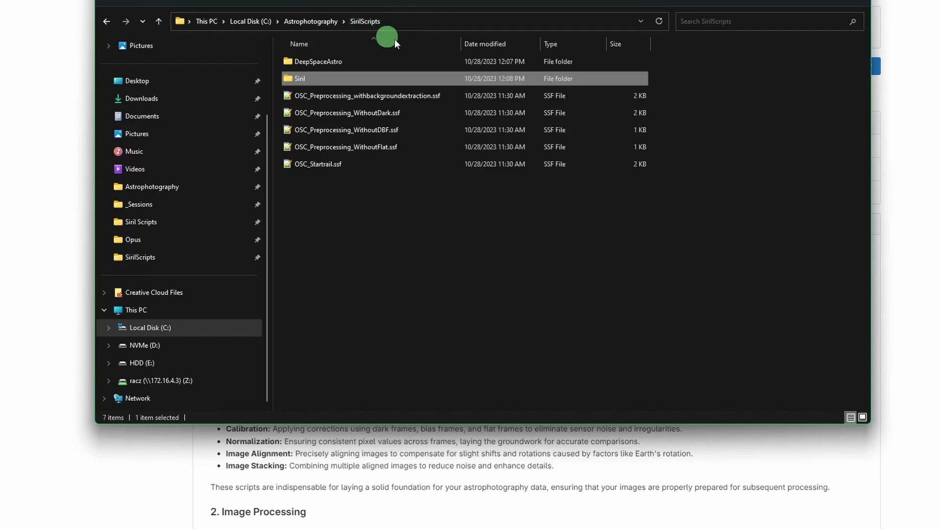
Move the five OSC scripts into the Siril folder and check the OSC folder's contents.
left_click(325, 97)
left_click(317, 167, "shift")
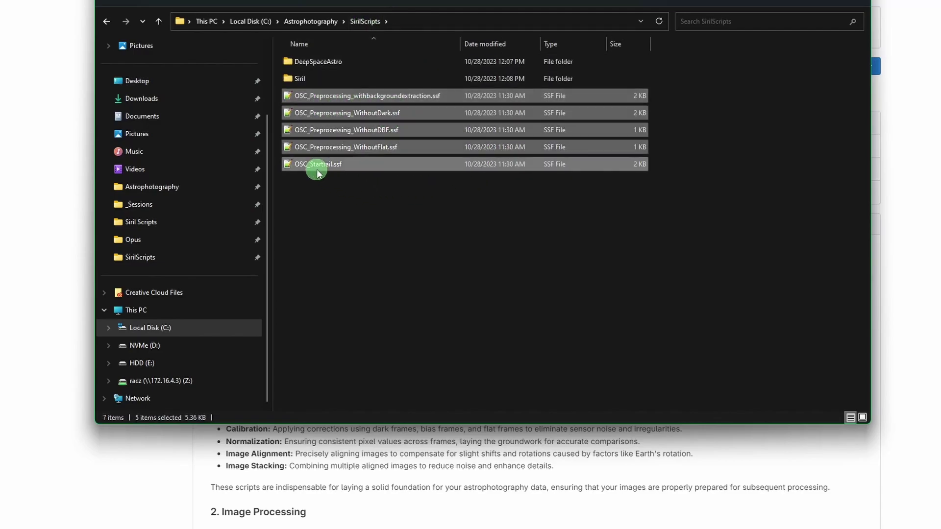
left_click_drag(318, 172, 306, 80)
double_click(307, 80)
double_click(302, 79)
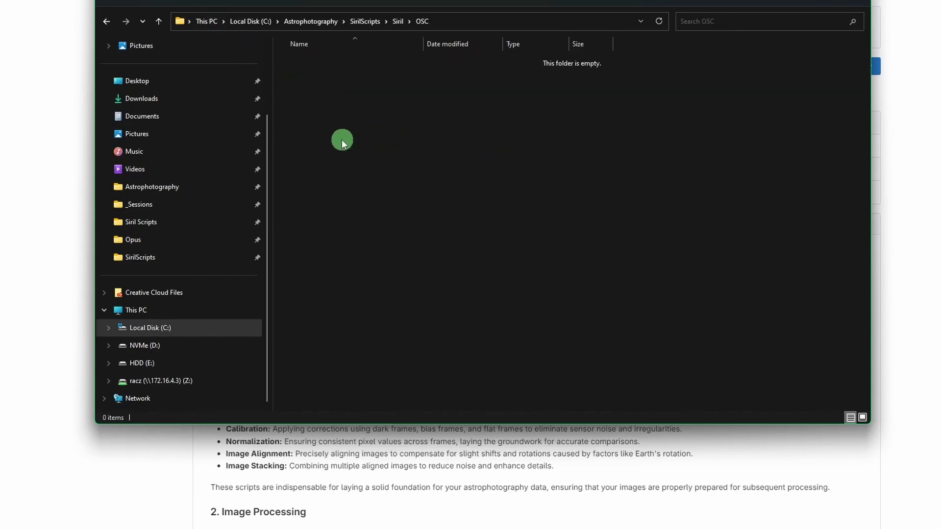
left_click(364, 21)
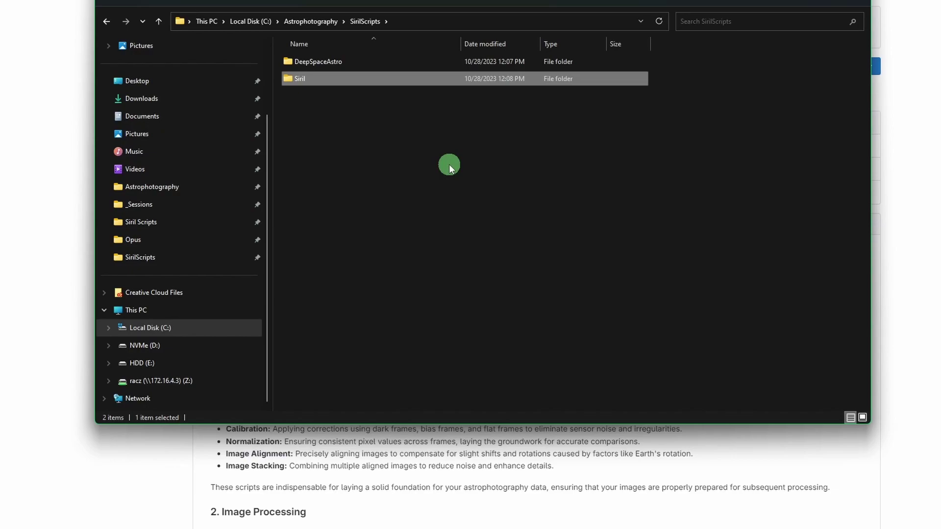
Copy the DeepSpaceAstro folder's full path from the address bar.
left_click(335, 62)
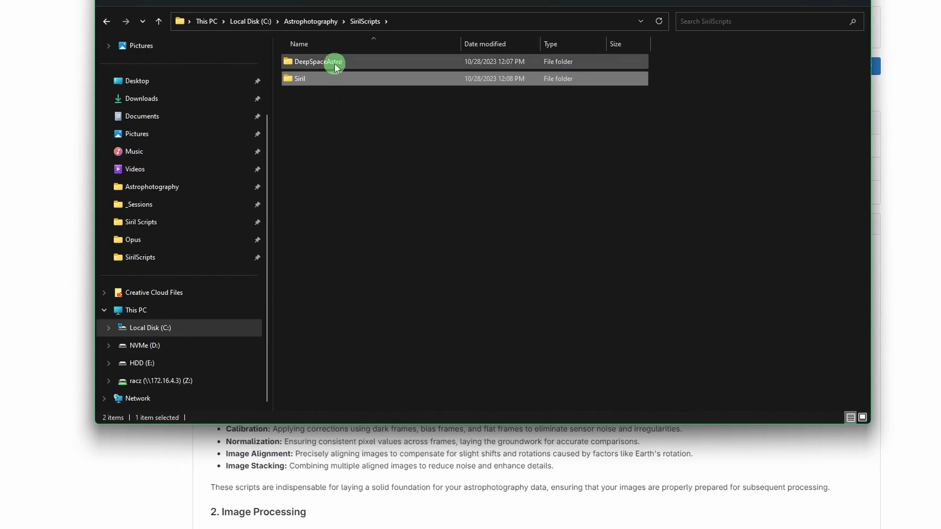
double_click(392, 63)
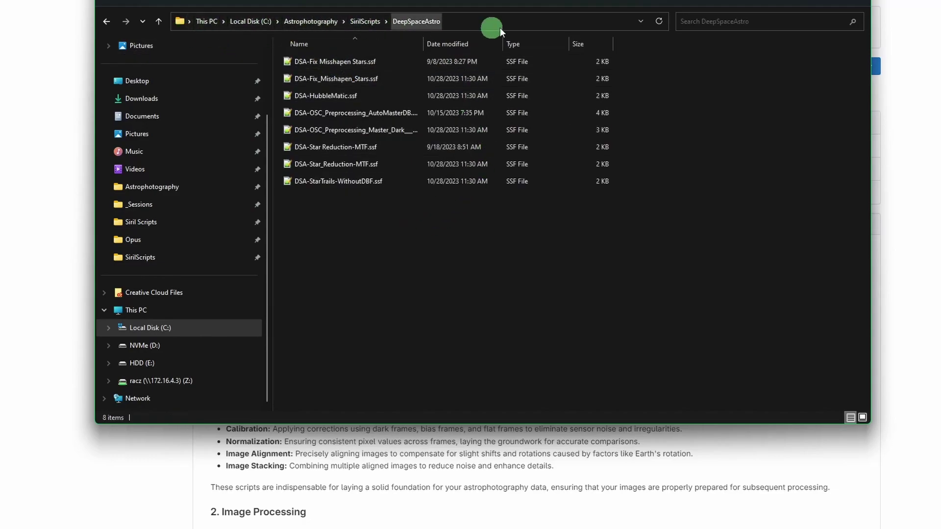
left_click(489, 21)
key("ctrl+c")
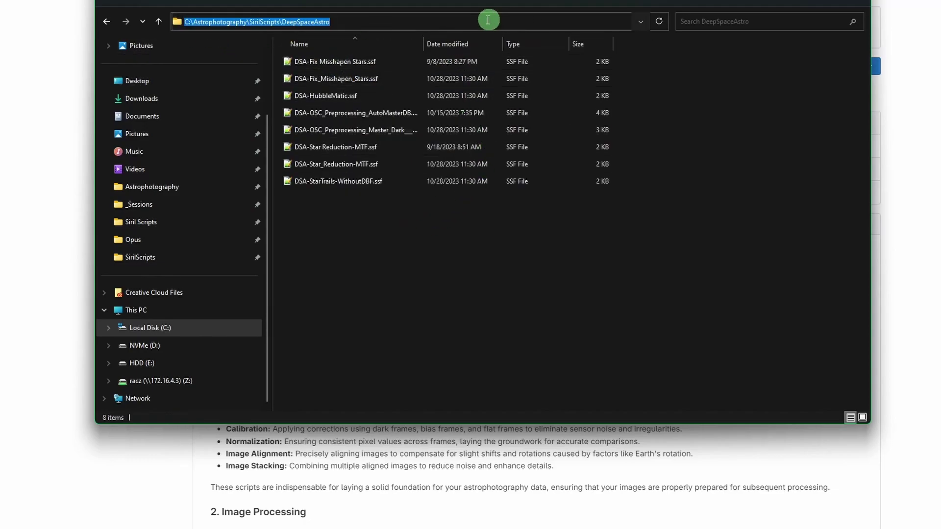
right_click(294, 17)
left_click(320, 59)
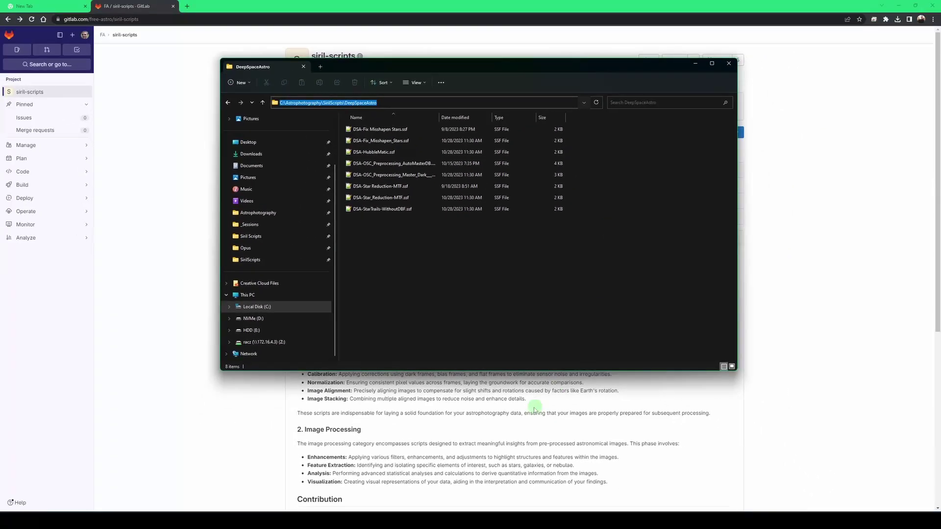
In Preferences > Scripts, replace the third directory with C:\Astrophotography\SirilScripts\DeepSpaceAstro.
left_click(632, 387)
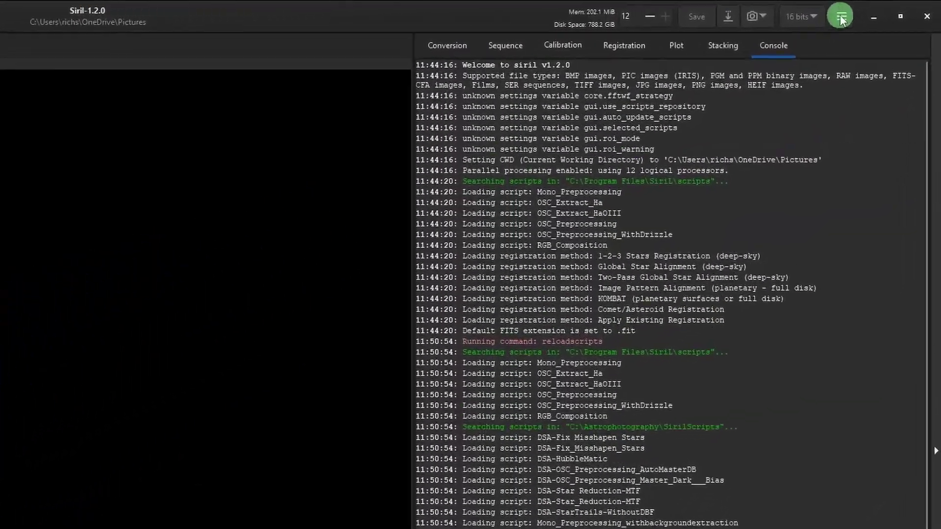
left_click(885, 8)
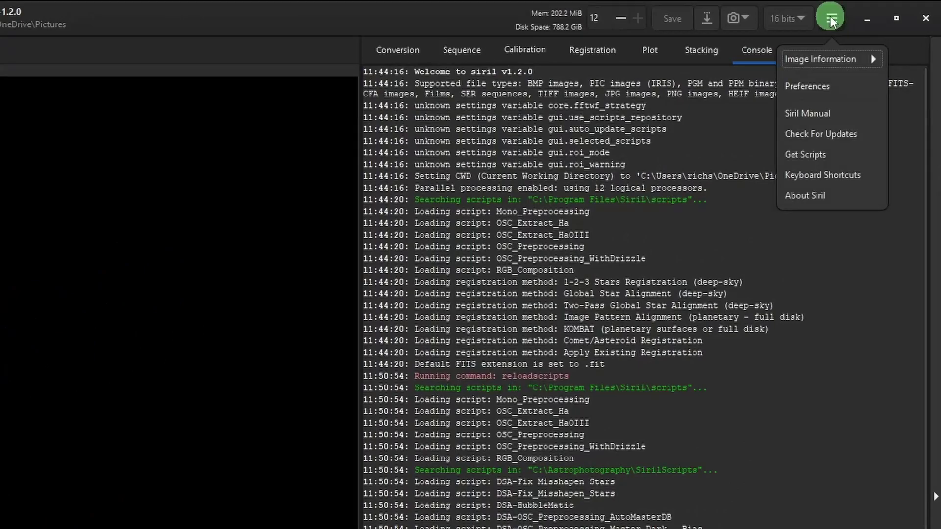
left_click(831, 78)
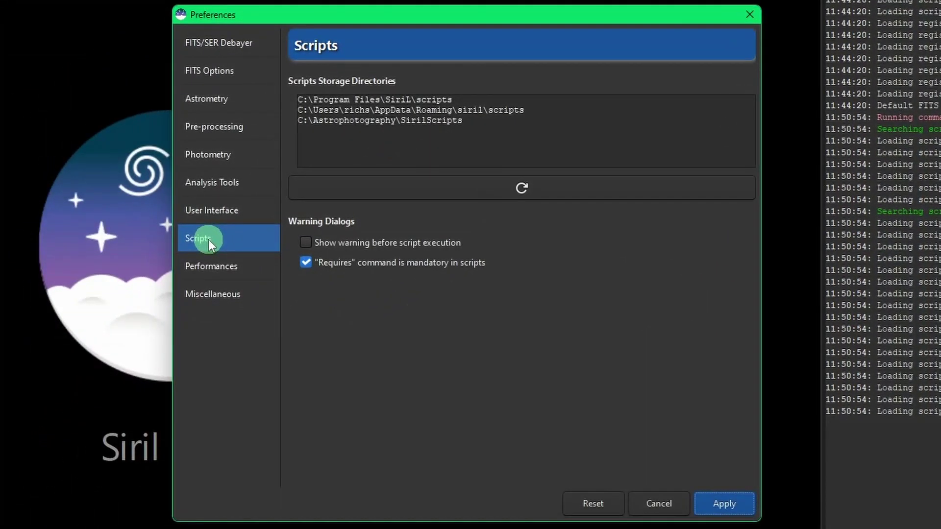
left_click_drag(456, 182, 274, 121)
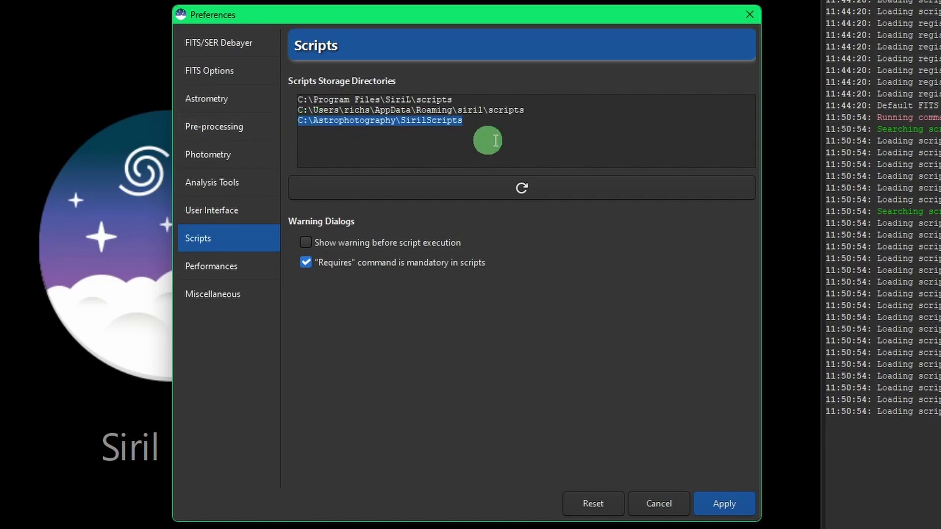
key("Delete")
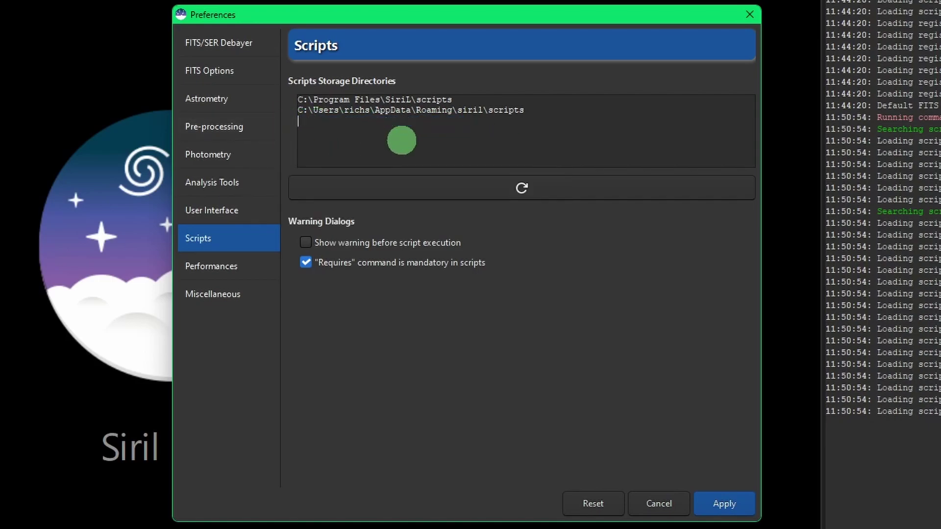
right_click(402, 141)
left_click(435, 190)
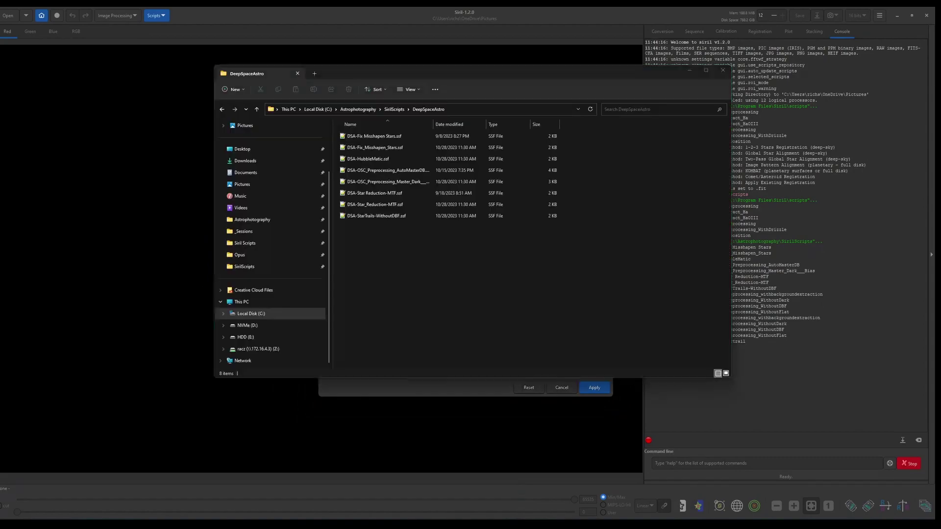
Add C:\Astrophotography\SirilScripts\Siril\Mono as a new scripts storage directory.
left_click(584, 353)
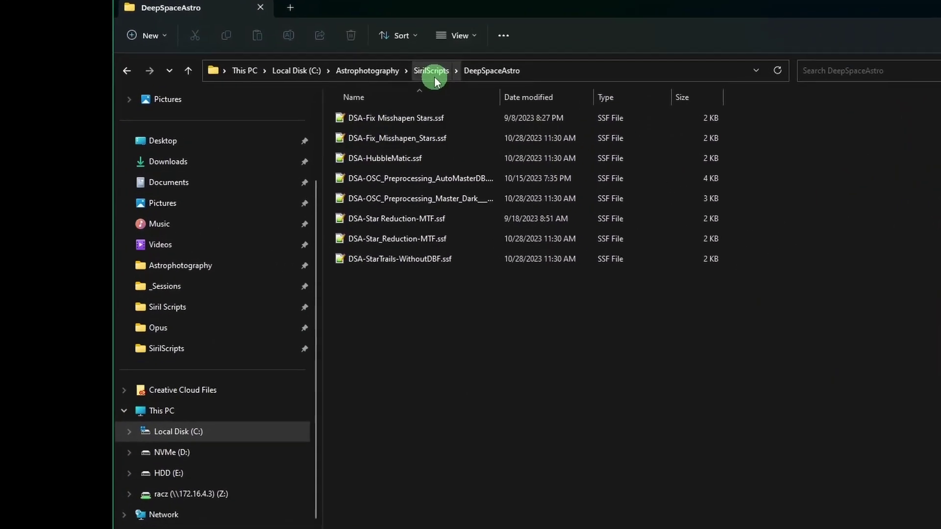
left_click(394, 108)
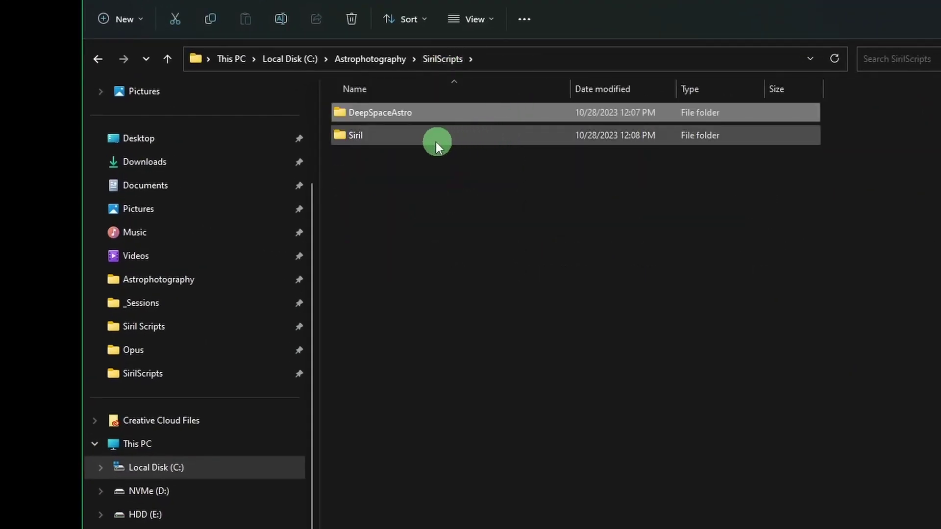
double_click(361, 140)
double_click(470, 113)
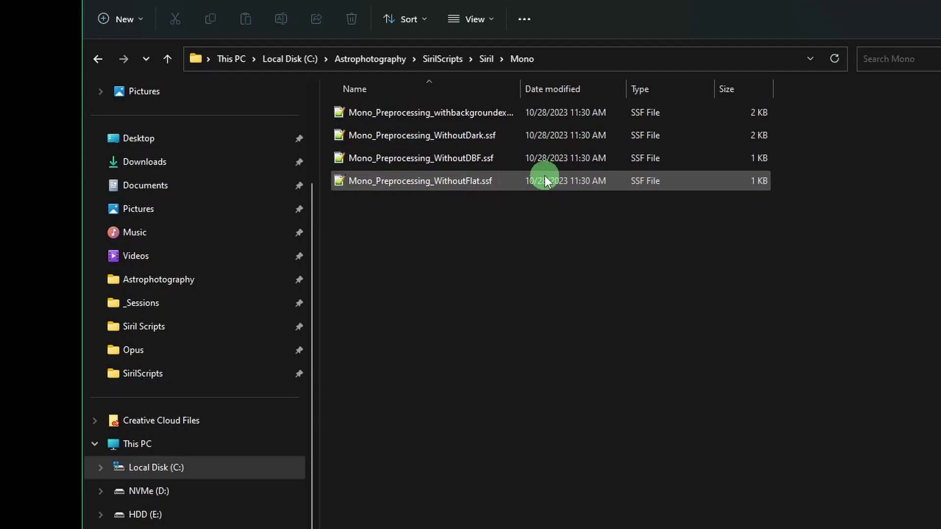
left_click(580, 57)
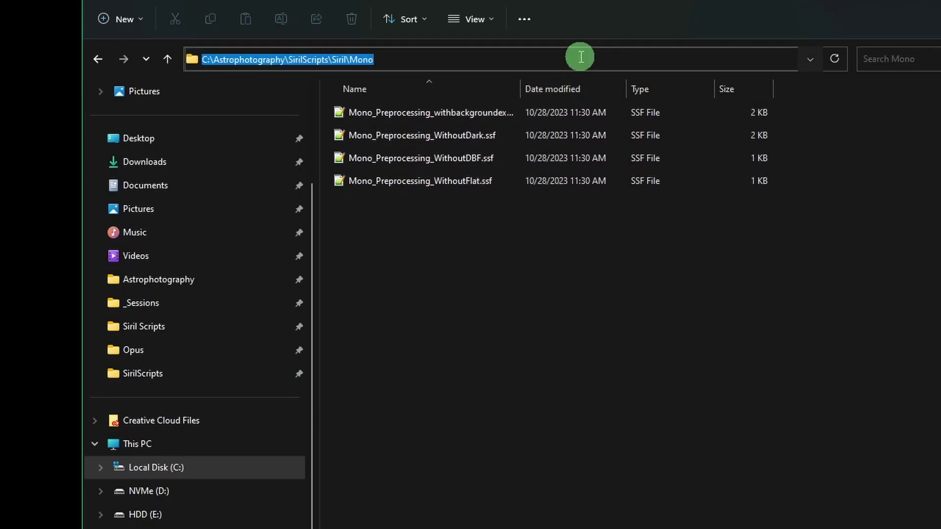
right_click(317, 59)
left_click(361, 110)
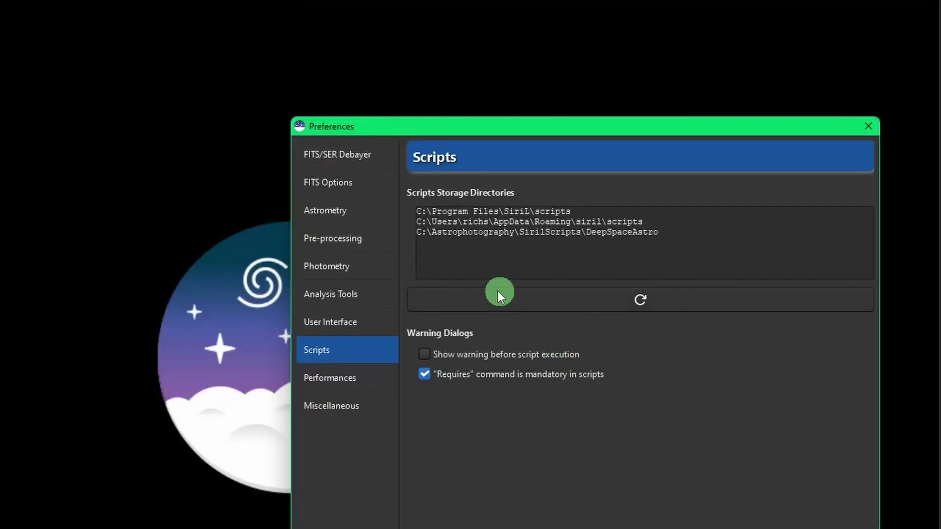
right_click(437, 244)
left_click(474, 293)
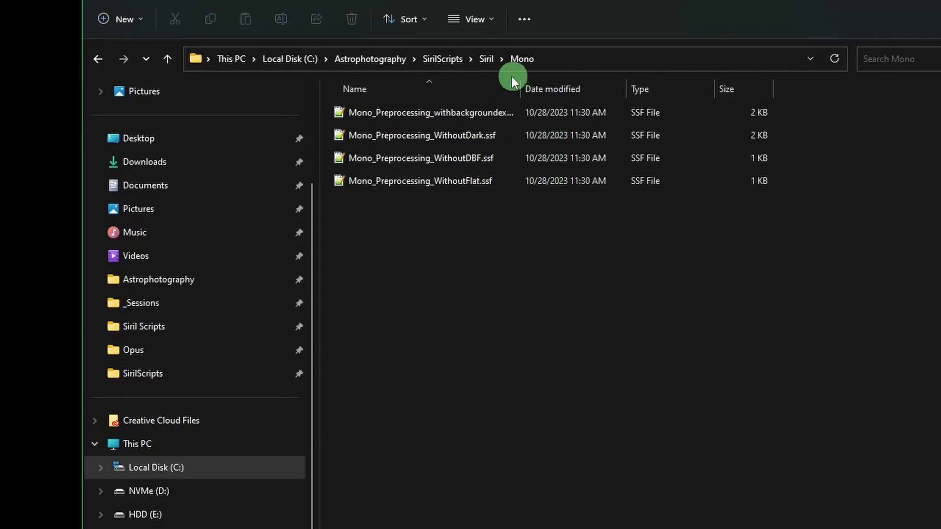
Add C:\Astrophotography\SirilScripts\Siril\OSC as another scripts storage directory.
left_click(489, 63)
double_click(358, 138)
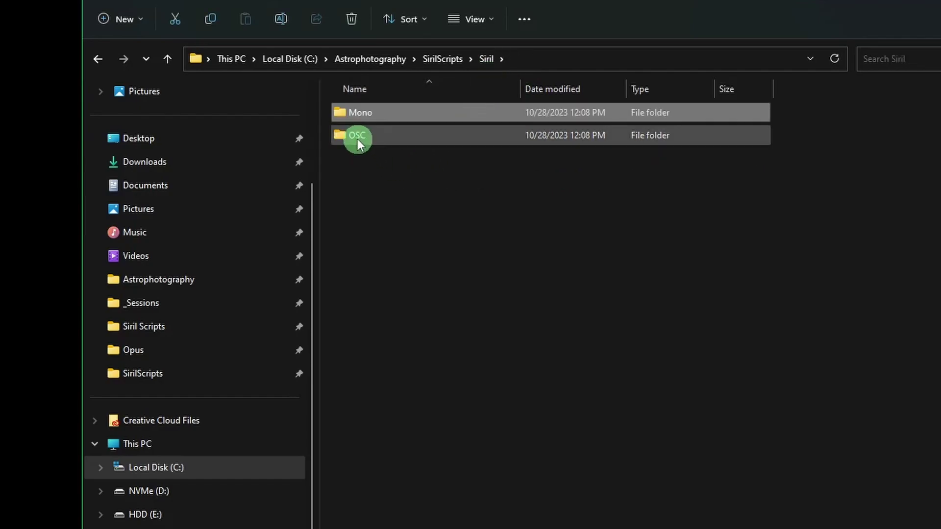
left_click(571, 58)
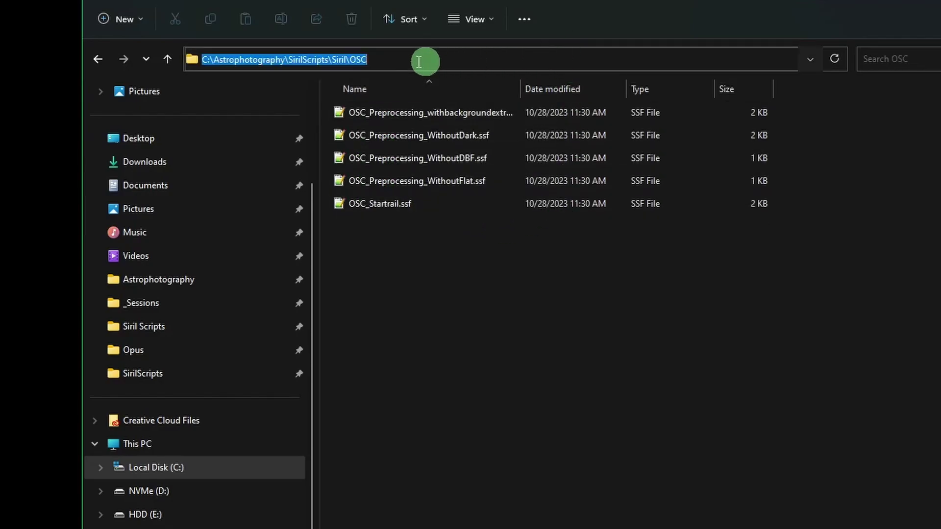
right_click(340, 59)
left_click(383, 109)
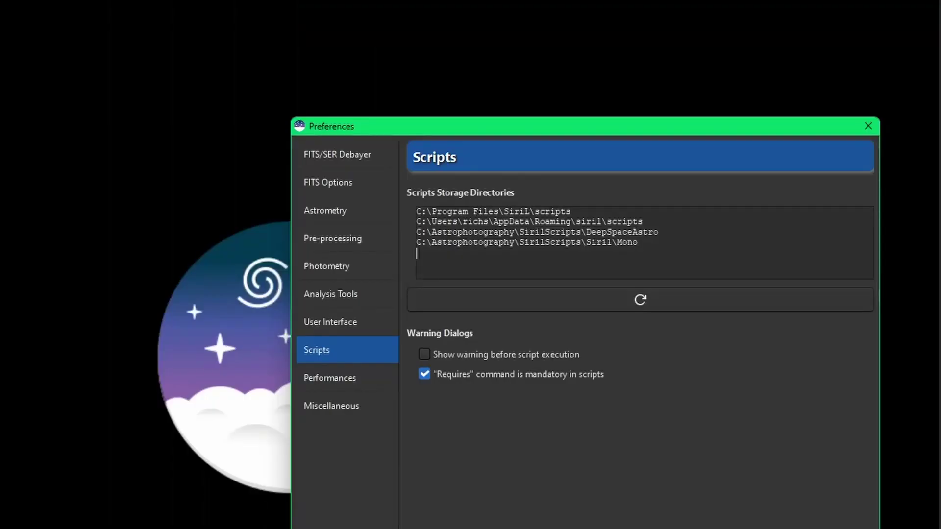
right_click(424, 252)
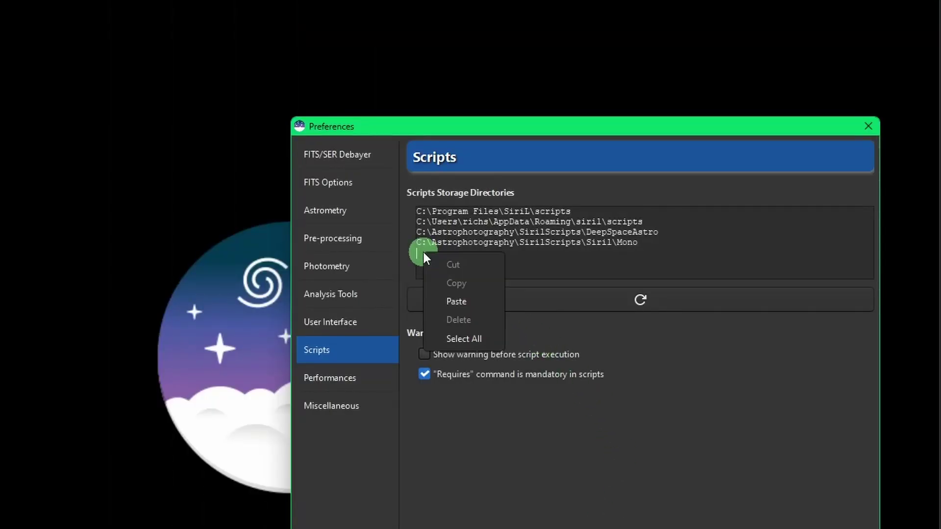
left_click(477, 301)
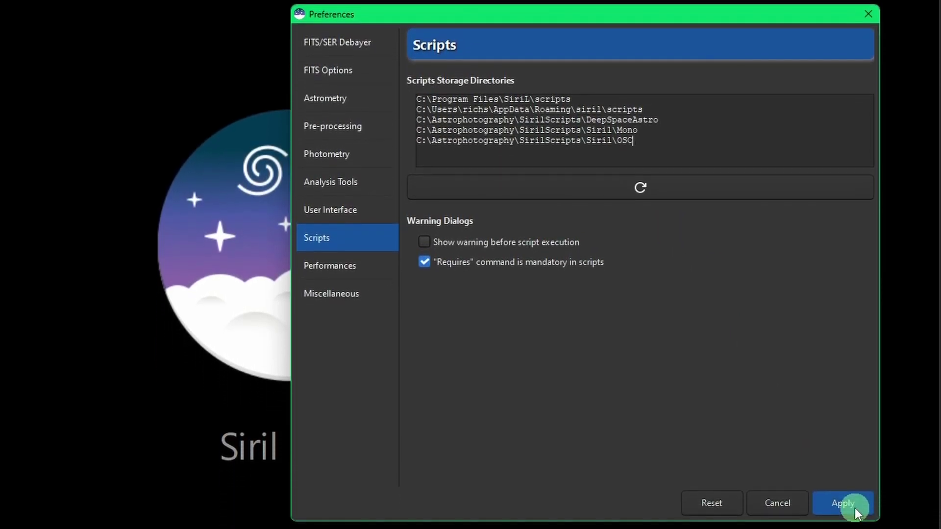
Apply the new directories, run reloadscripts, and view the DSA, Mono and OSC script groups.
left_click(855, 511)
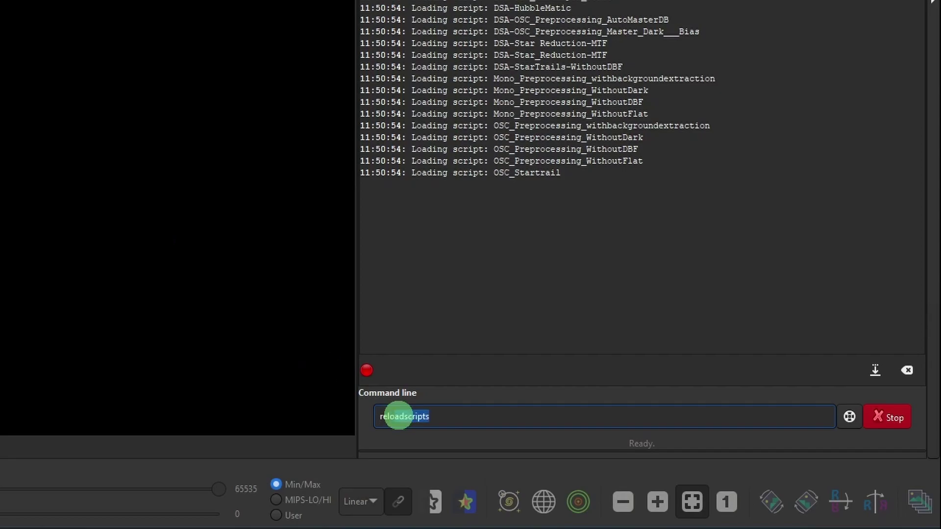
key("Return")
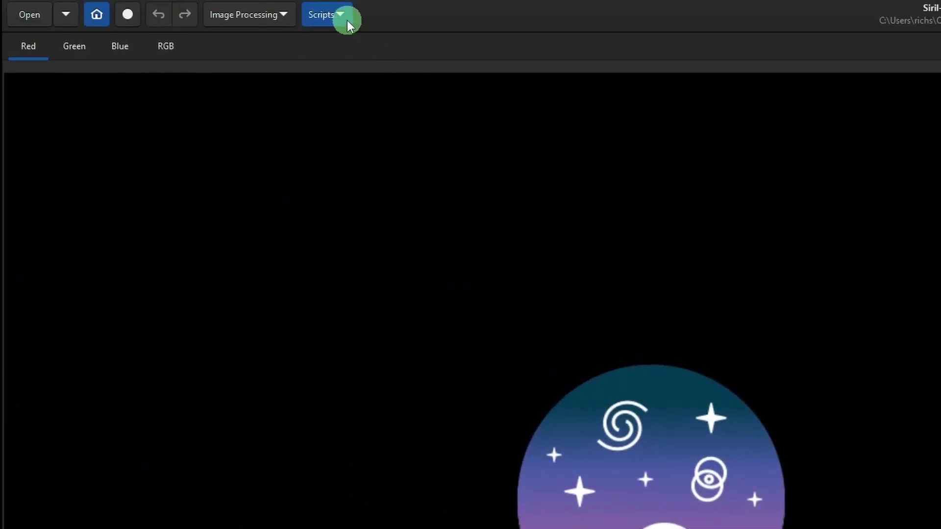
left_click(346, 17)
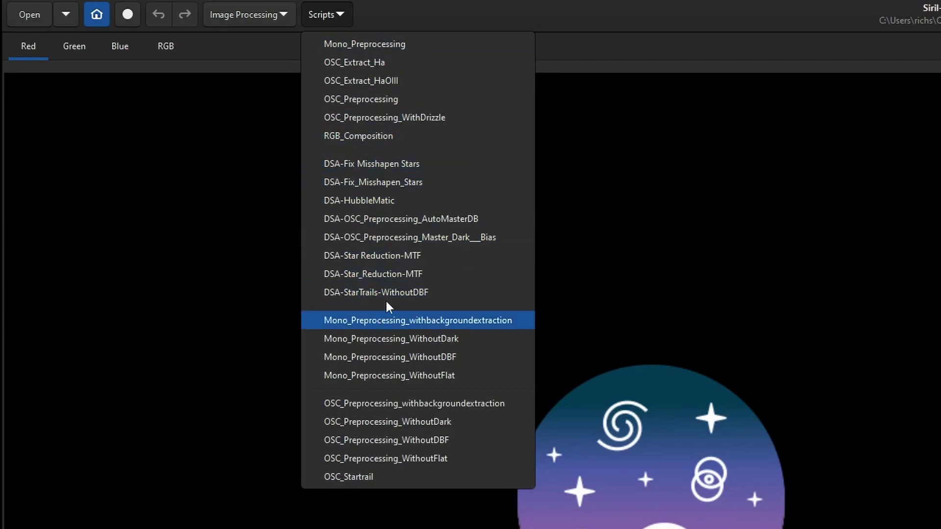
Browse the Color Calibration tools, recheck the Scripts list, then return to the Explorer OSC window.
left_click(282, 19)
left_click(280, 14)
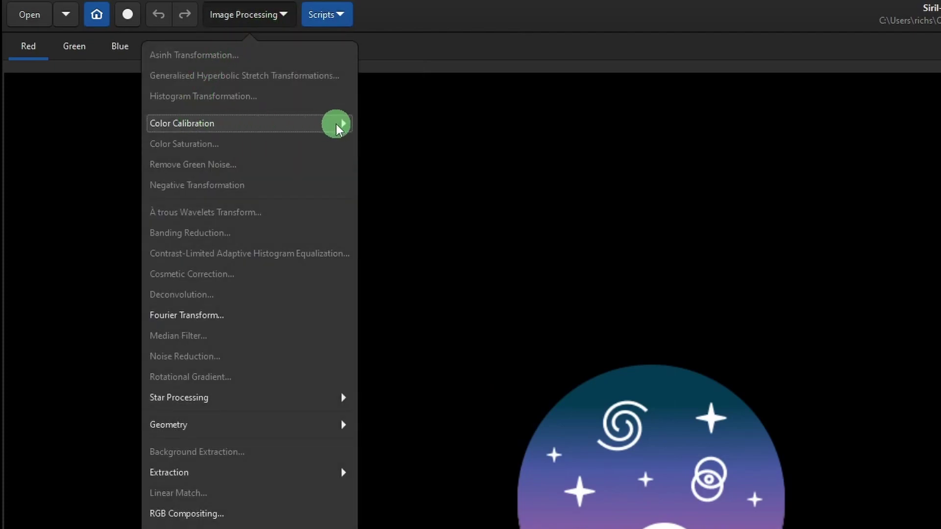
left_click(336, 125)
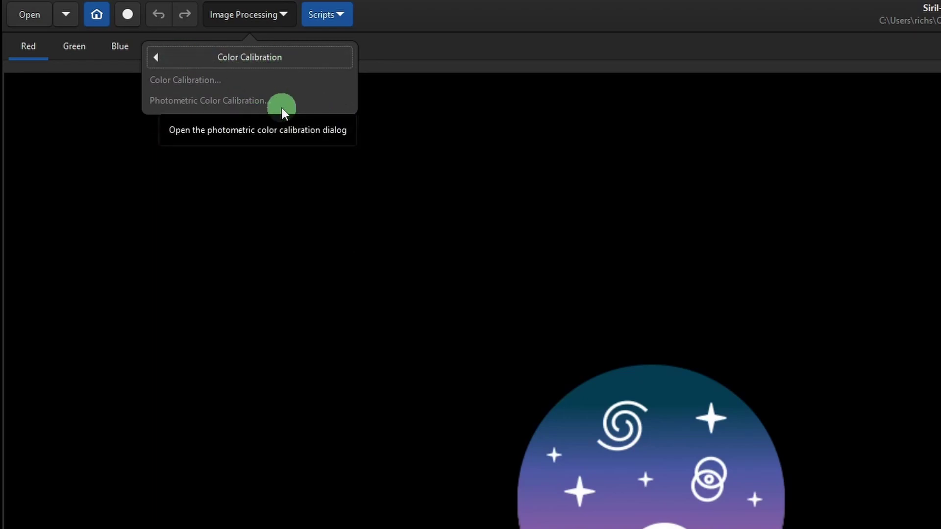
left_click(343, 11)
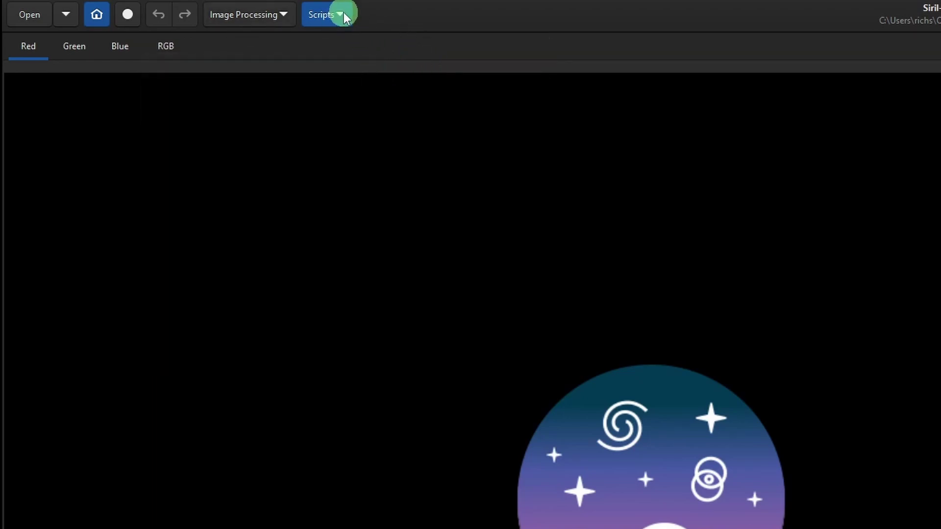
left_click(343, 13)
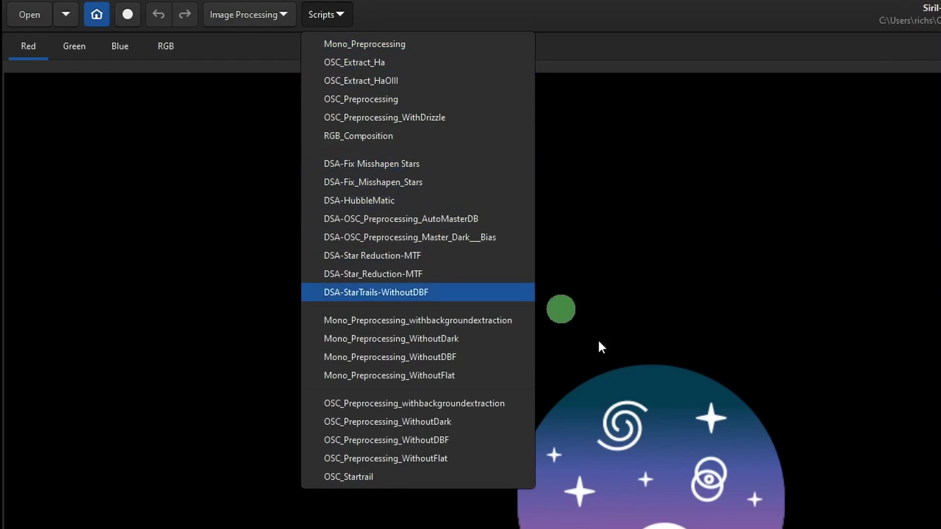
key("alt+Tab")
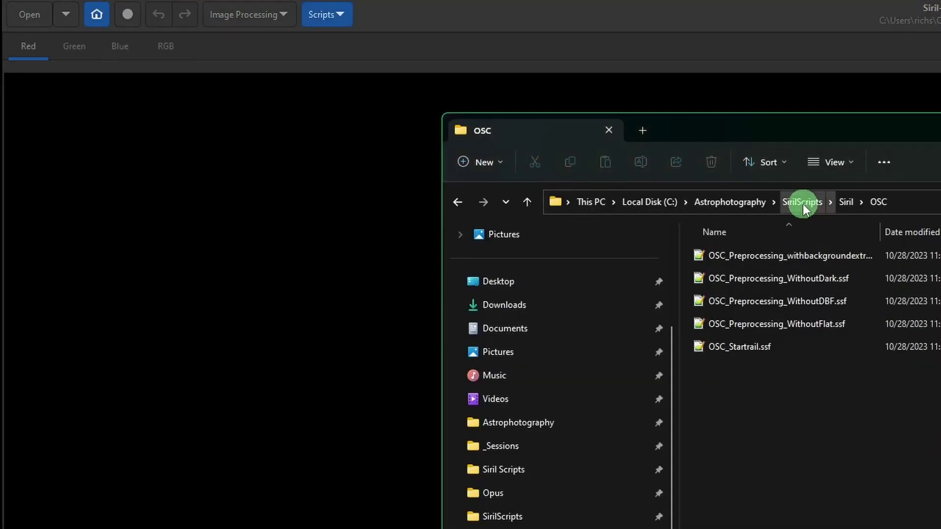
Select DeepSpaceAstro in the SirilScripts folder, then show Siril's grouped Scripts list again.
left_click(803, 202)
left_click(901, 286)
left_click(750, 262)
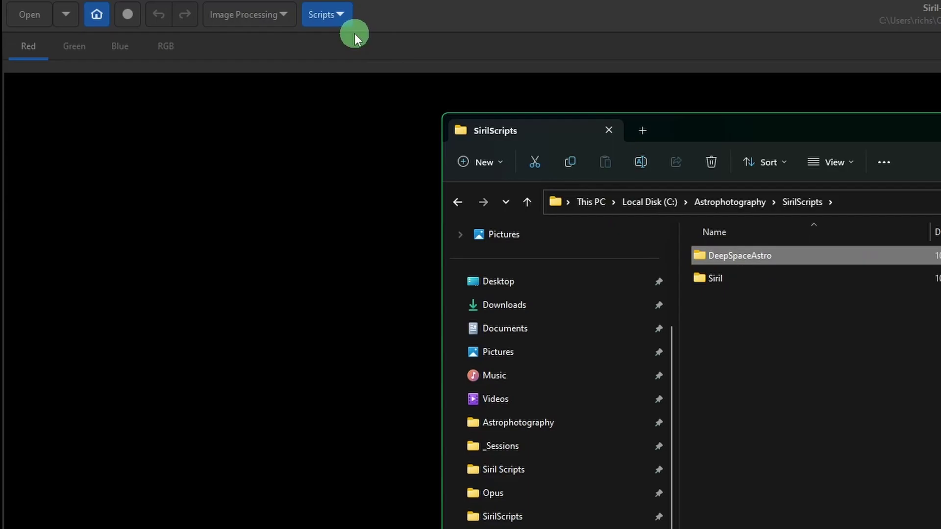
left_click(341, 22)
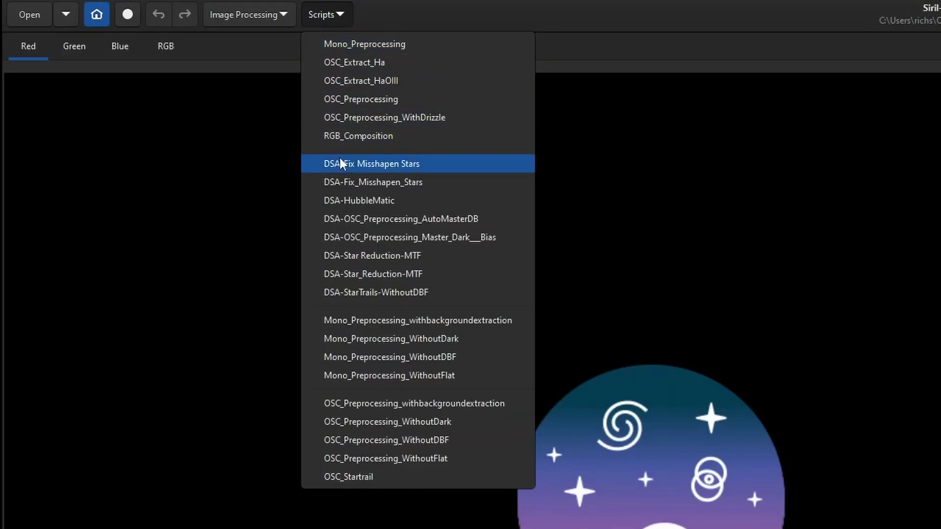
left_click(742, 177)
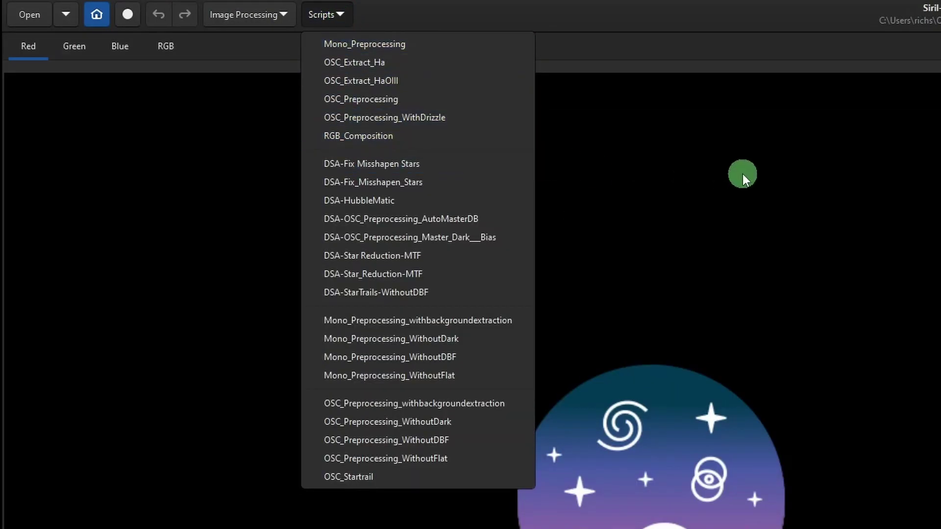